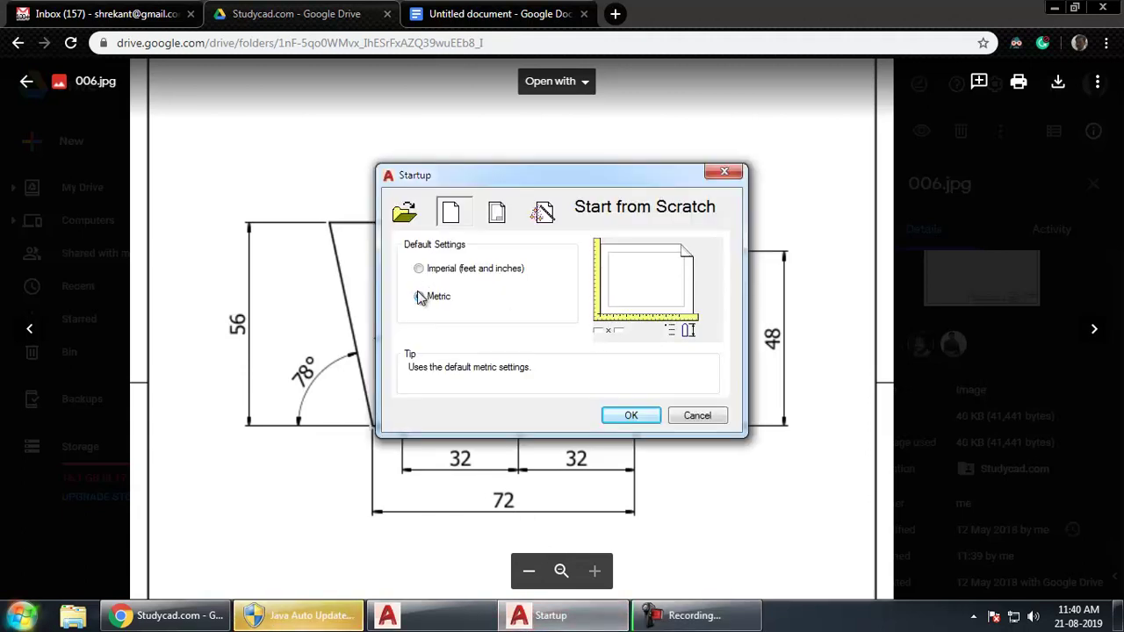
# - Create a new metric drawing from scratch, then compare it with the reference image
pyautogui.click(625, 416)
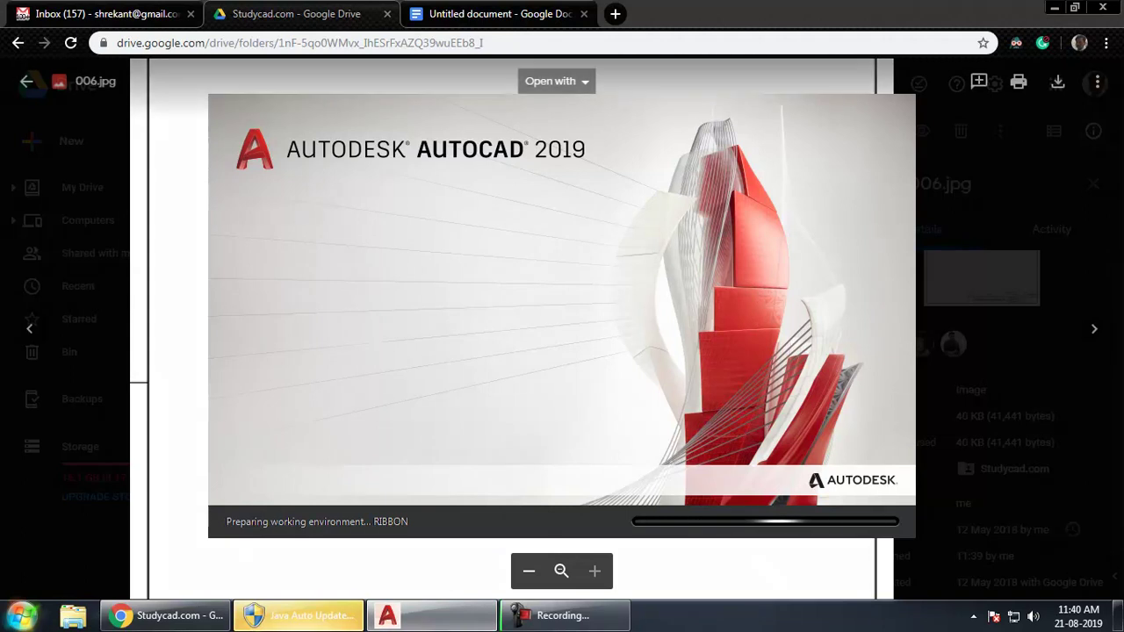
pyautogui.click(553, 616)
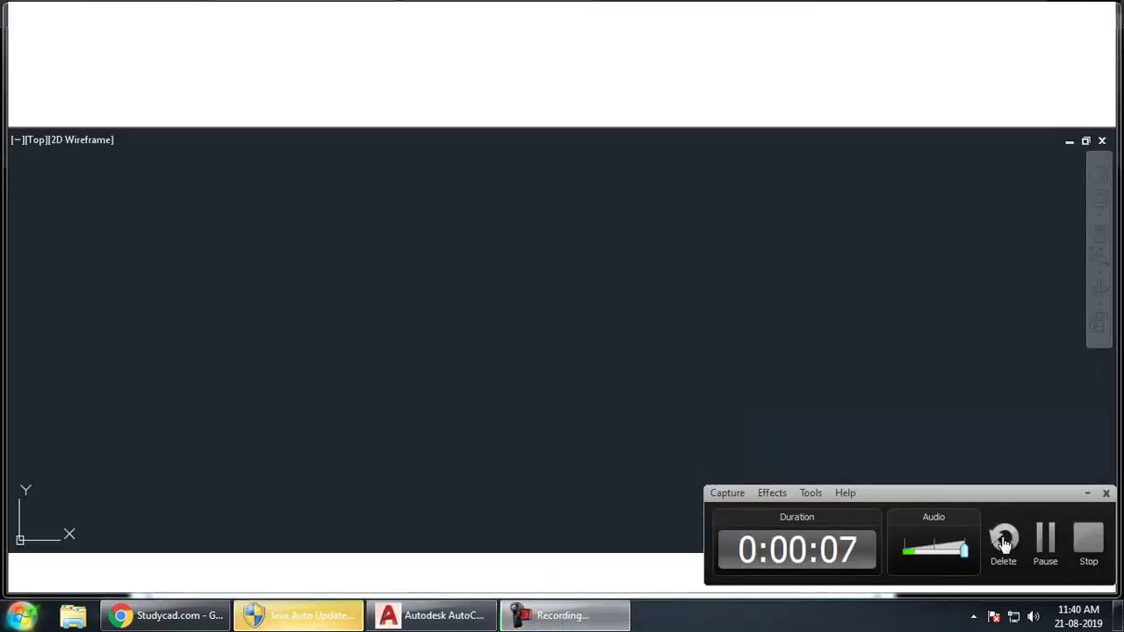
pyautogui.click(459, 389)
pyautogui.click(541, 457)
pyautogui.click(431, 261)
pyautogui.click(518, 377)
pyautogui.hotkey('alt', 'Tab')
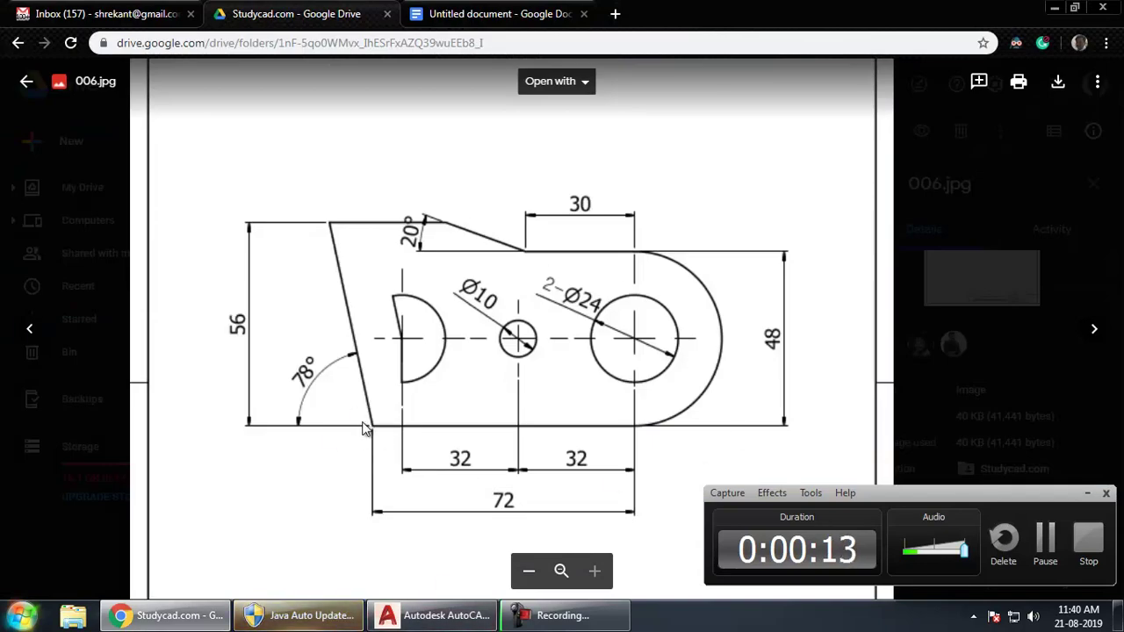
pyautogui.hotkey('alt', 'Tab')
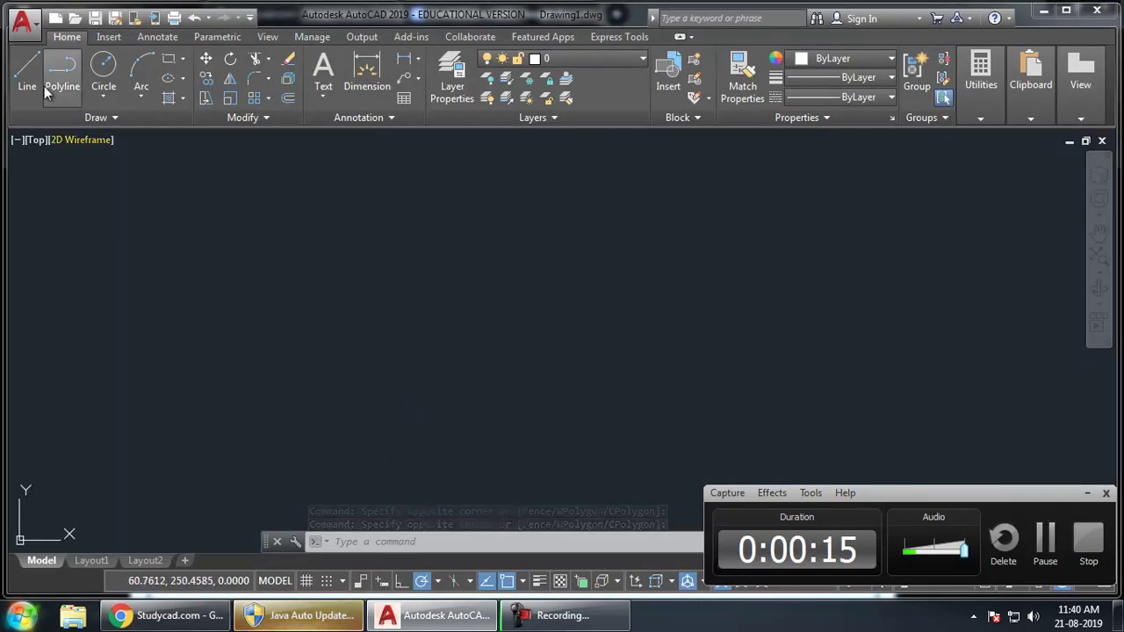
# - Start a line at the plate's first corner with polar tracking on
pyautogui.click(28, 81)
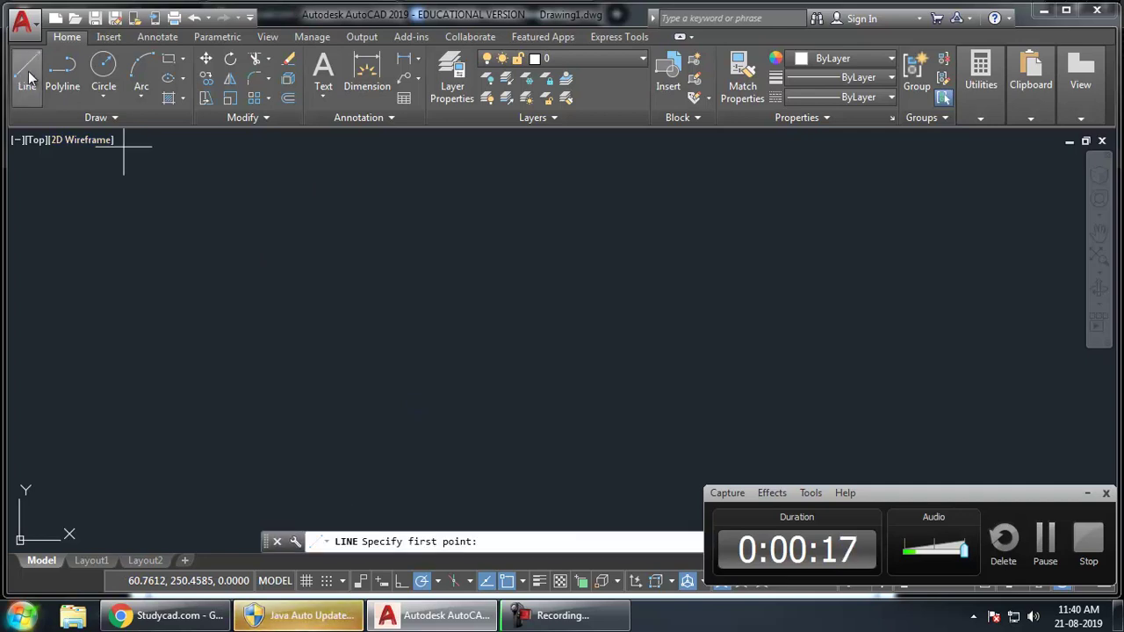
pyautogui.press('Escape')
pyautogui.press('Escape')
pyautogui.write('l')
pyautogui.press('Return')
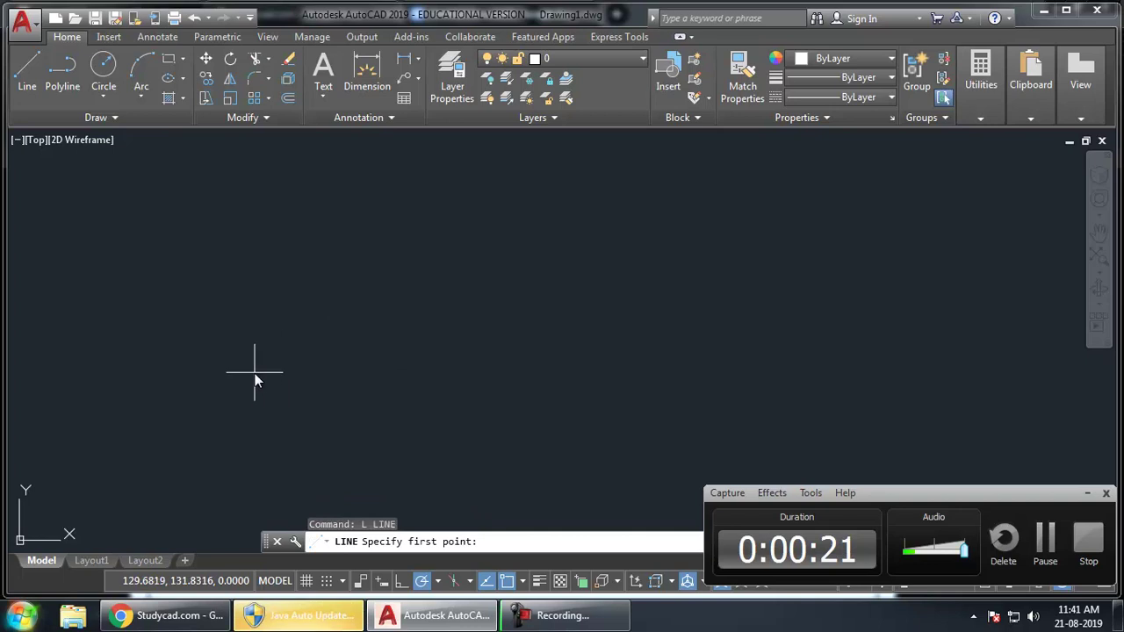
pyautogui.click(255, 373)
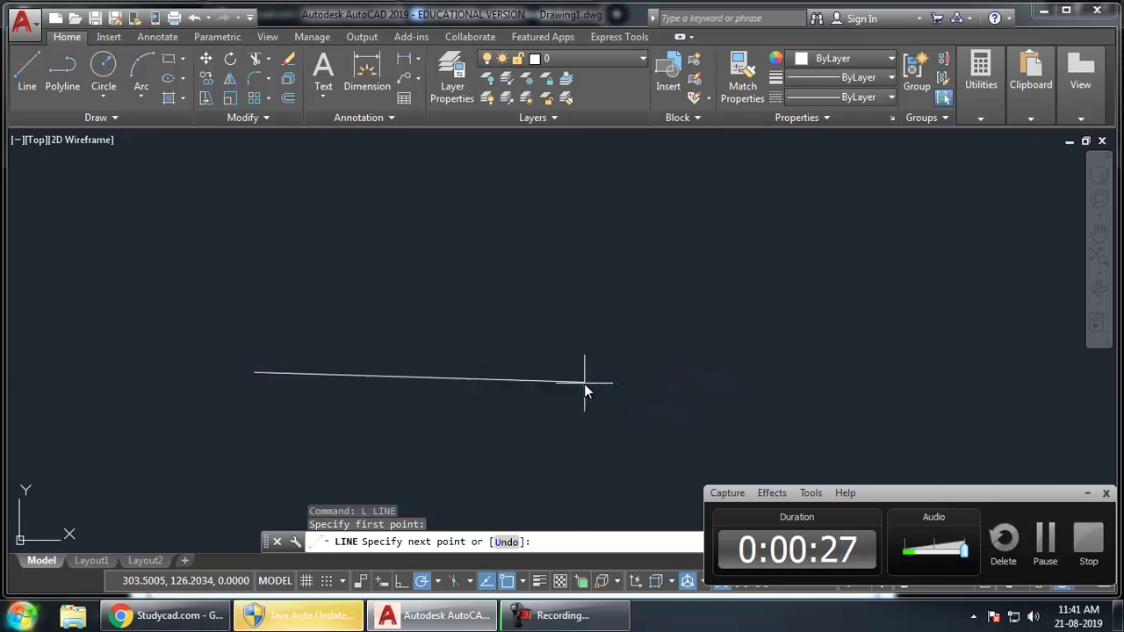
pyautogui.click(422, 582)
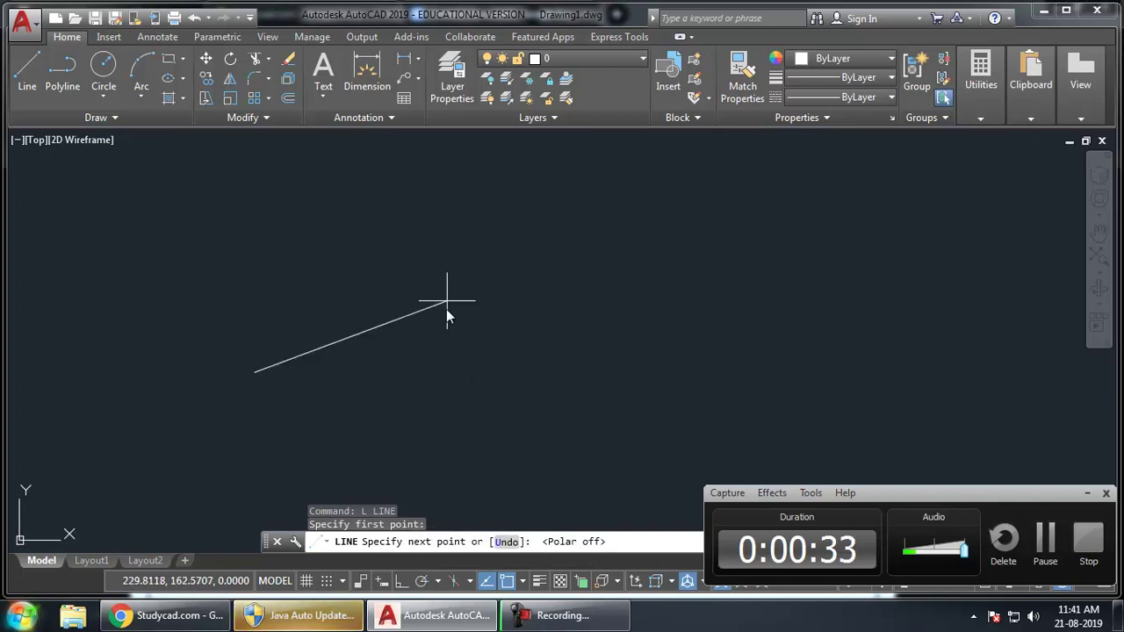
pyautogui.click(423, 582)
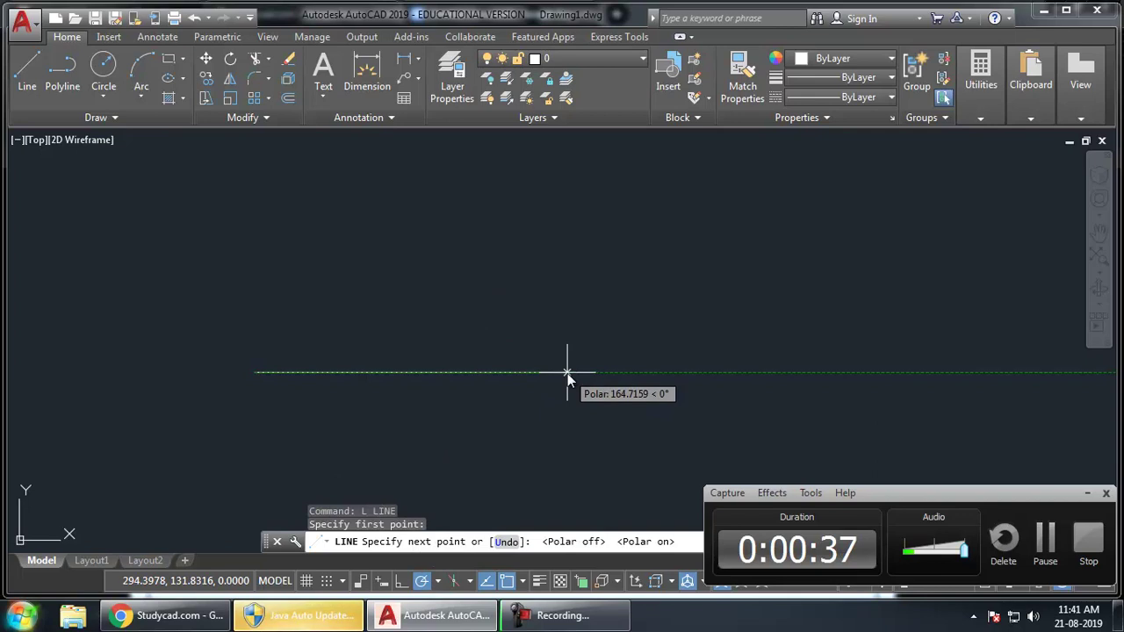
# - Draw the 72-unit horizontal bottom edge and frame it in view
pyautogui.hotkey('alt', 'Tab')
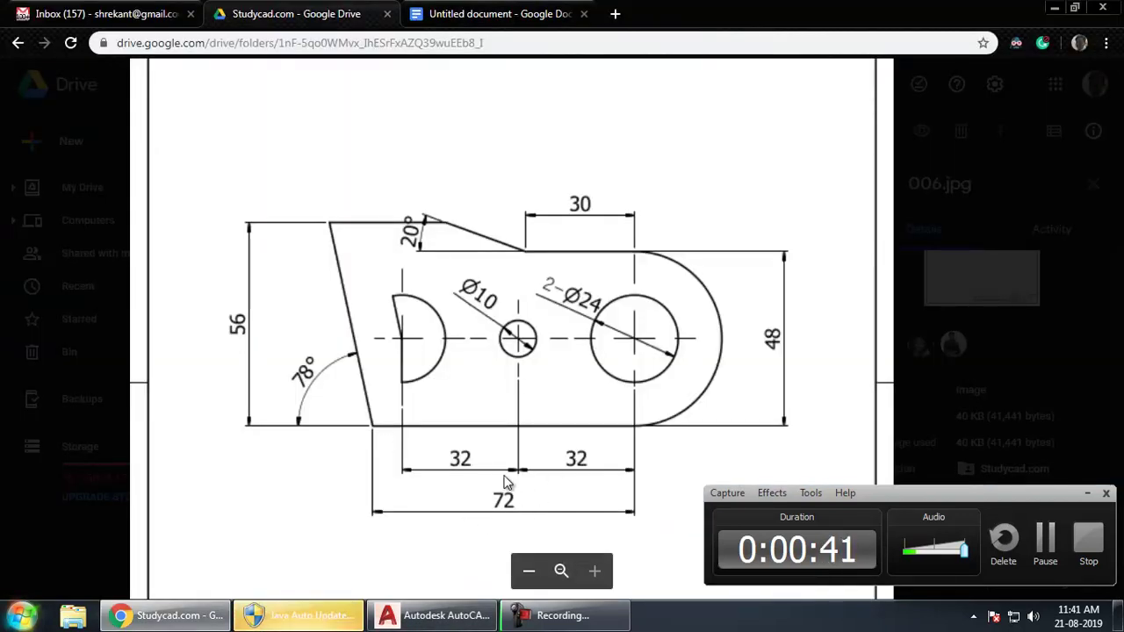
pyautogui.hotkey('alt', 'Tab')
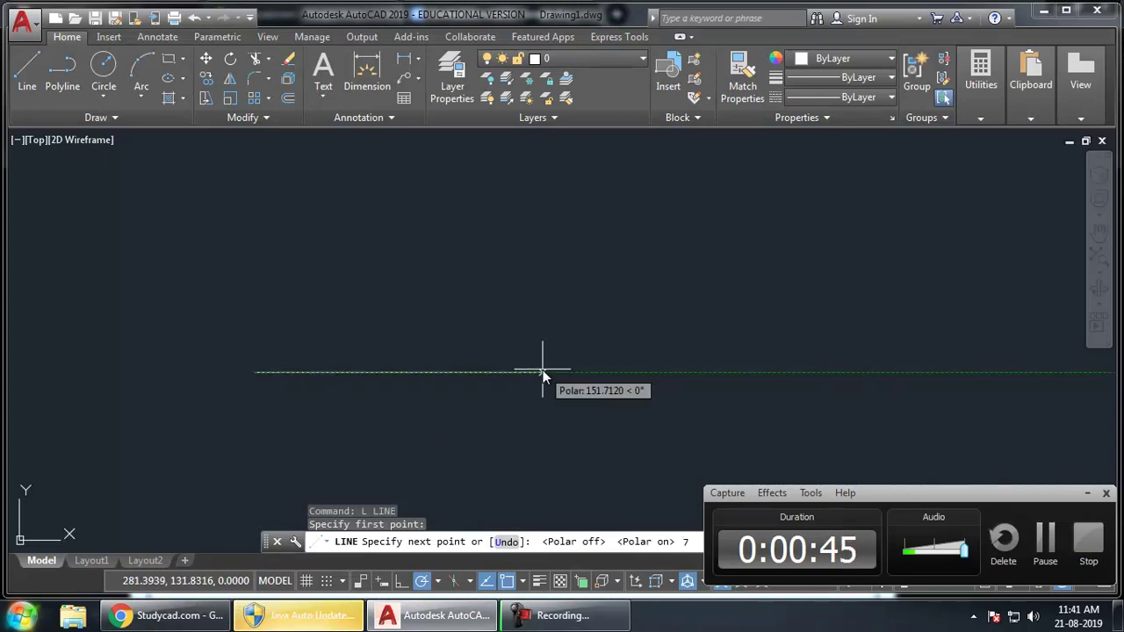
pyautogui.write('72')
pyautogui.press('Return')
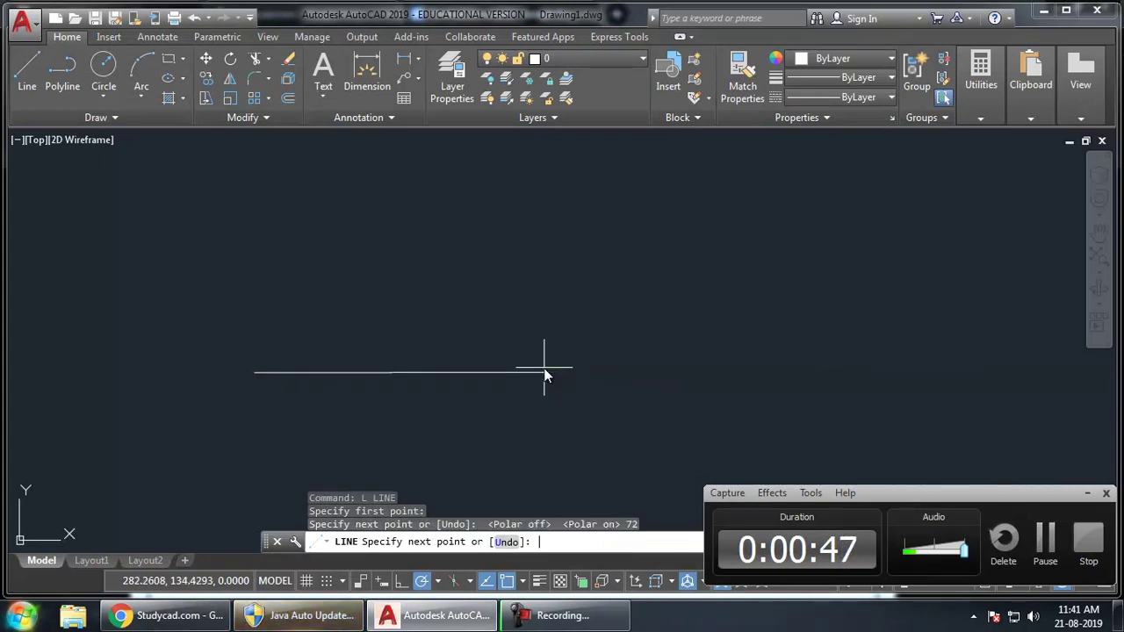
pyautogui.scroll(2, 243, 337)
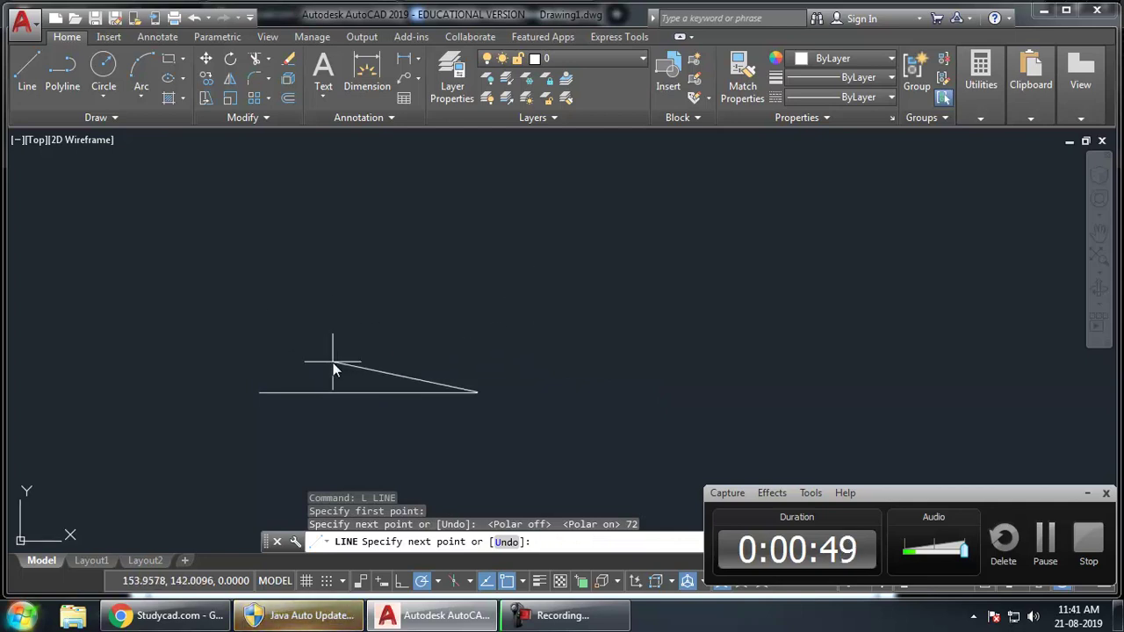
pyautogui.moveTo(333, 364); pyautogui.dragTo(409, 321, button='middle')
pyautogui.scroll(1, 410, 322)
pyautogui.moveTo(477, 307); pyautogui.dragTo(457, 322, button='middle')
pyautogui.hotkey('alt', 'Tab')
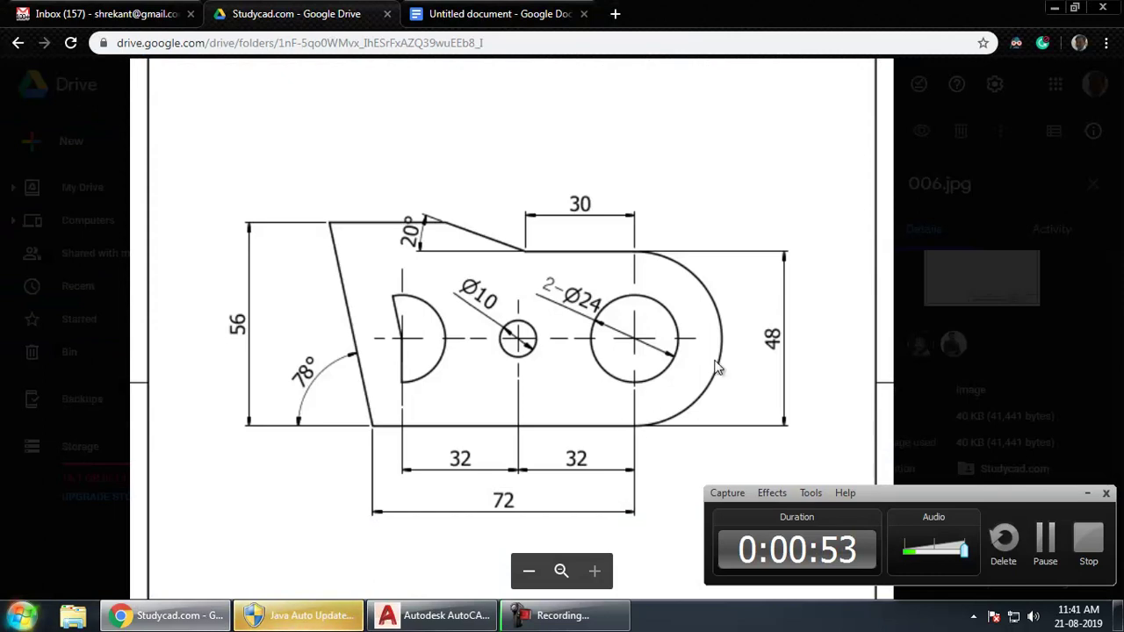
# - Draw the 48-unit vertical right edge up from the base line
pyautogui.hotkey('alt', 'Tab')
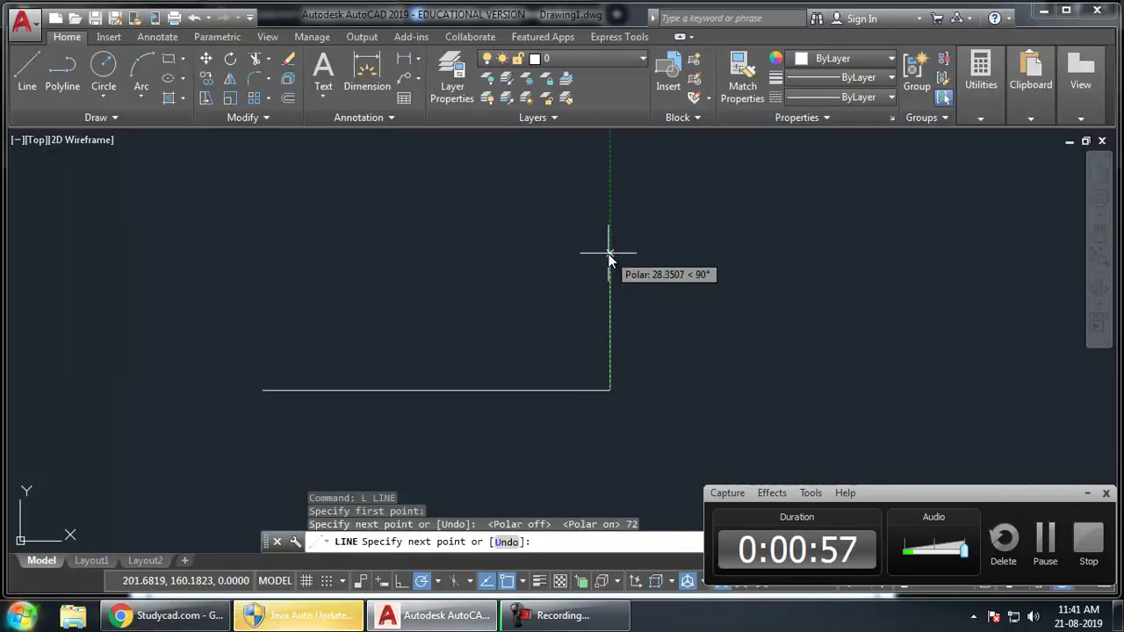
pyautogui.write('48')
pyautogui.press('Return')
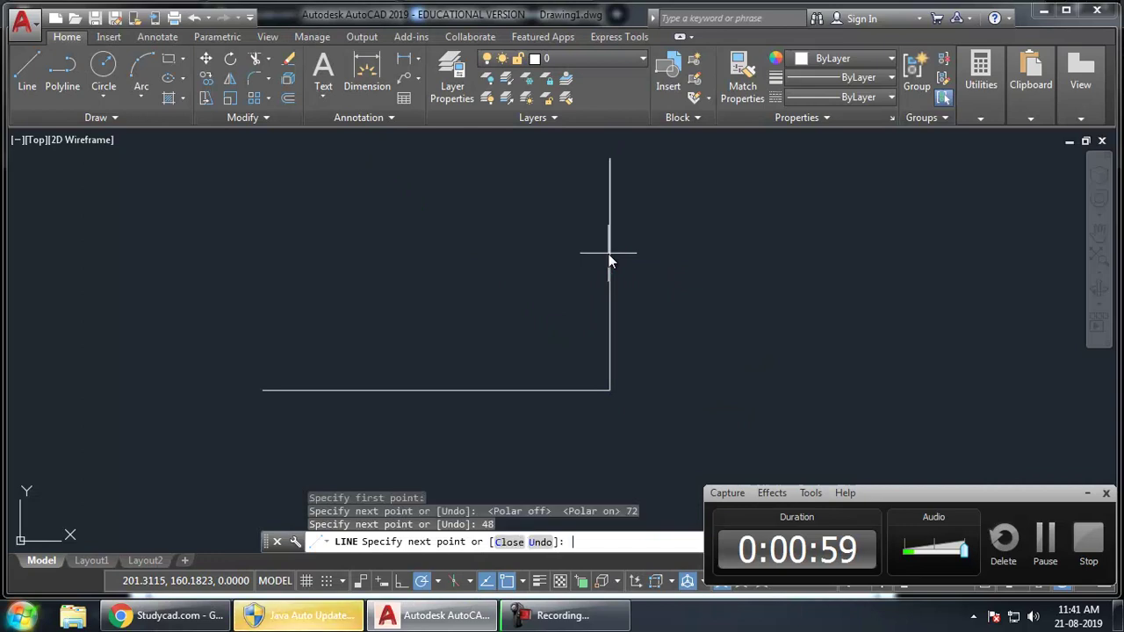
pyautogui.moveTo(546, 244)
pyautogui.mouseDown(button='middle')
pyautogui.moveTo(564, 337)
pyautogui.moveTo(552, 319)
pyautogui.mouseUp(button='middle')
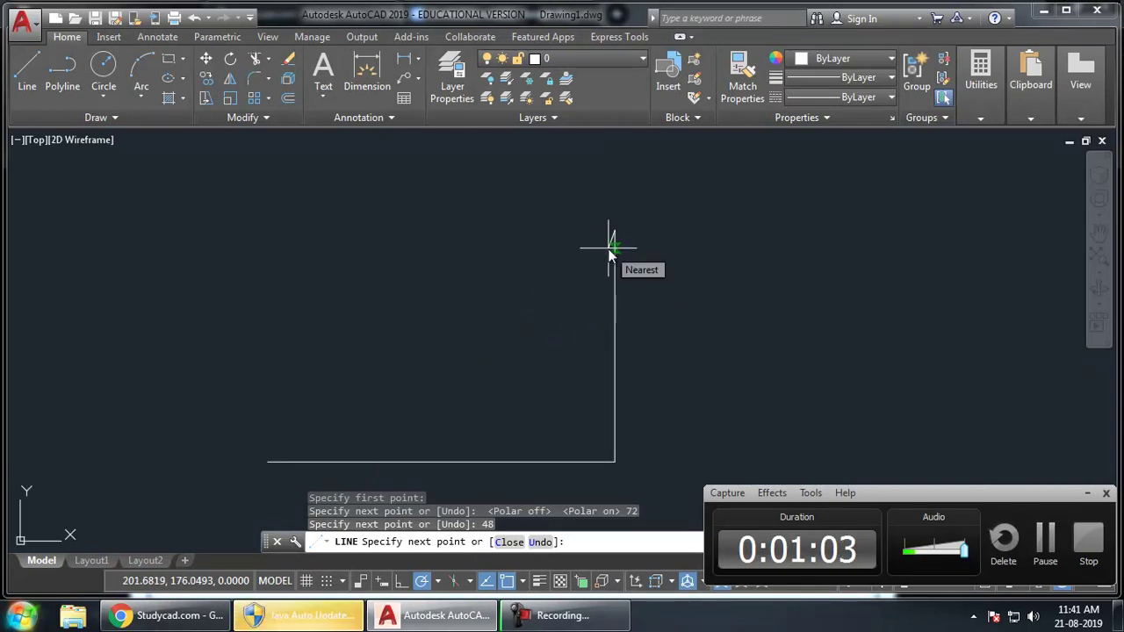
# - Check the reference and draw the 30-unit top edge running left
pyautogui.hotkey('alt', 'Tab')
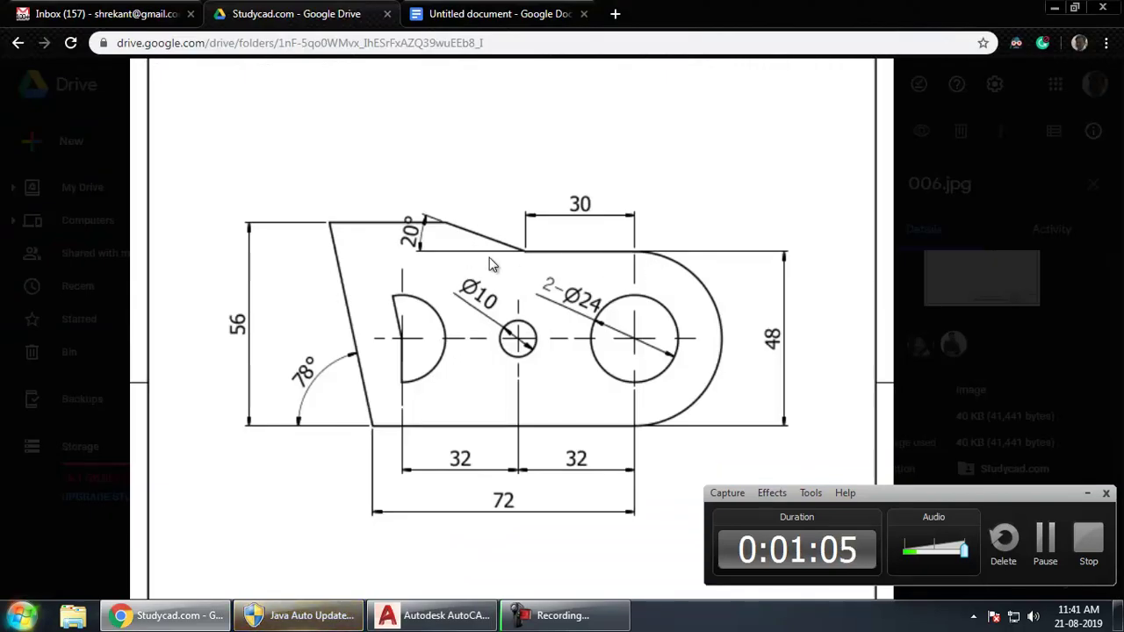
pyautogui.hotkey('alt', 'Tab')
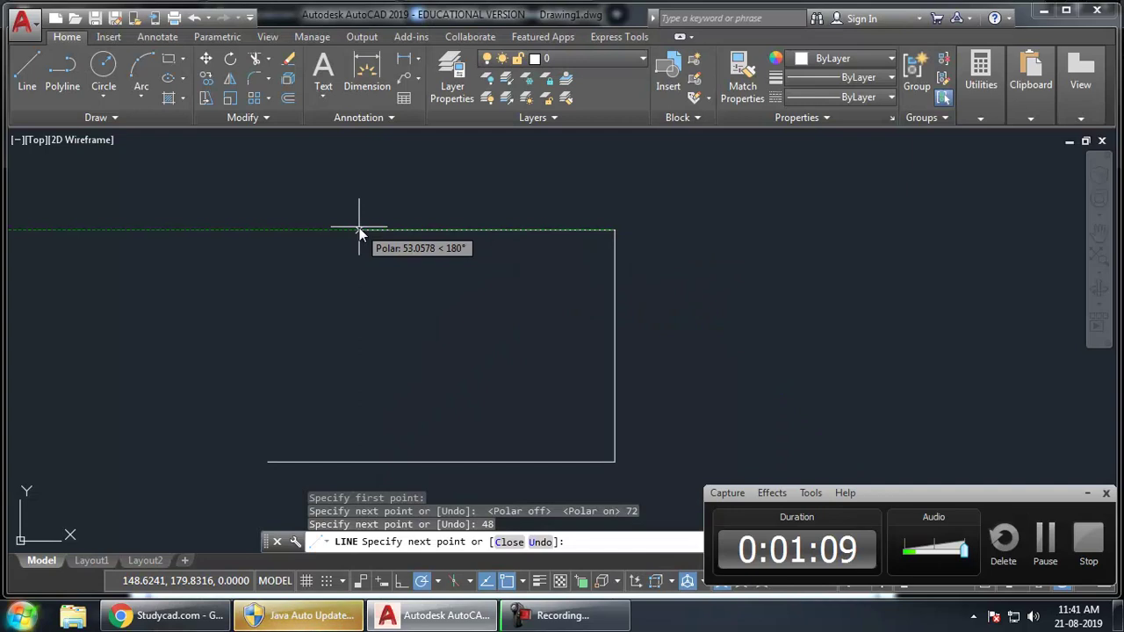
pyautogui.write('30')
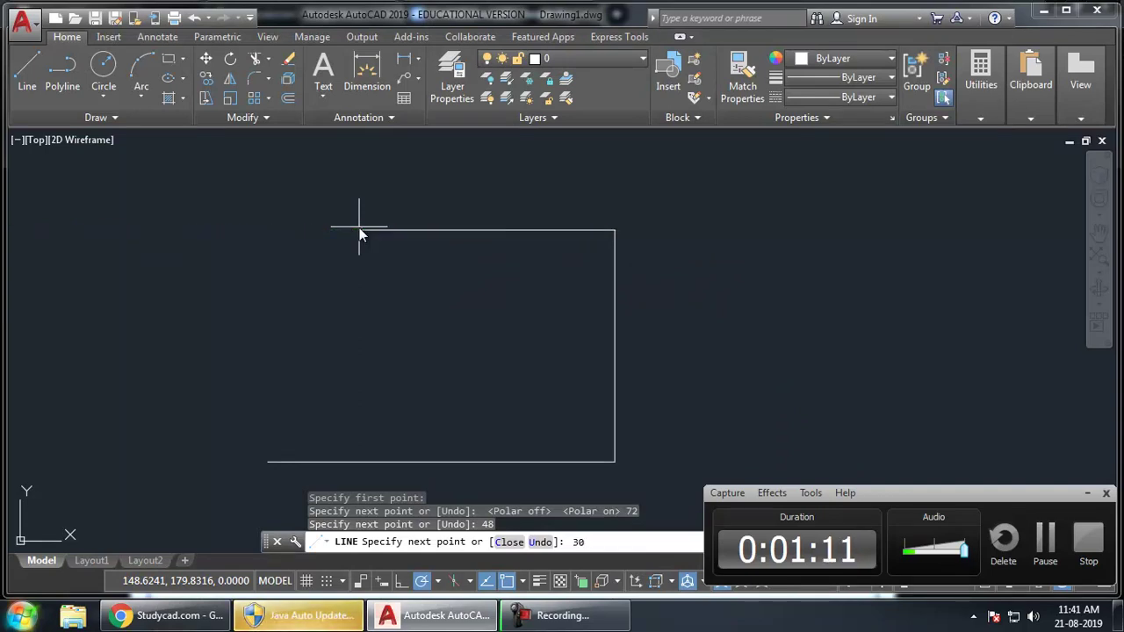
pyautogui.press('Return')
pyautogui.hotkey('alt', 'Tab')
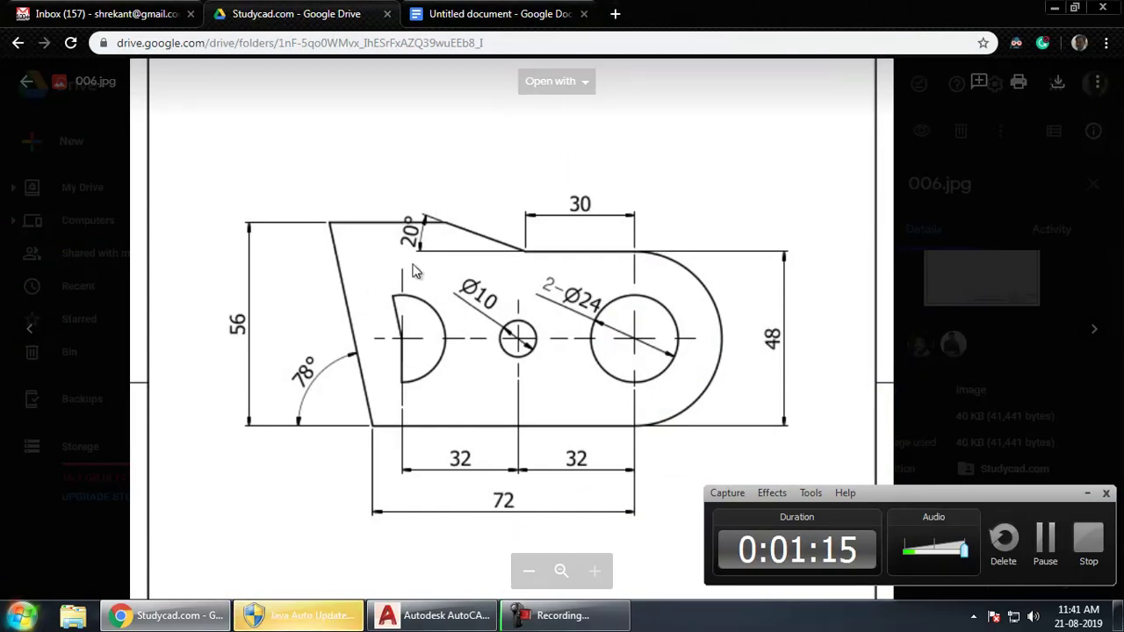
# - Set polar tracking to 10° increments and draw the sloped edge at 160°
pyautogui.hotkey('alt', 'Tab')
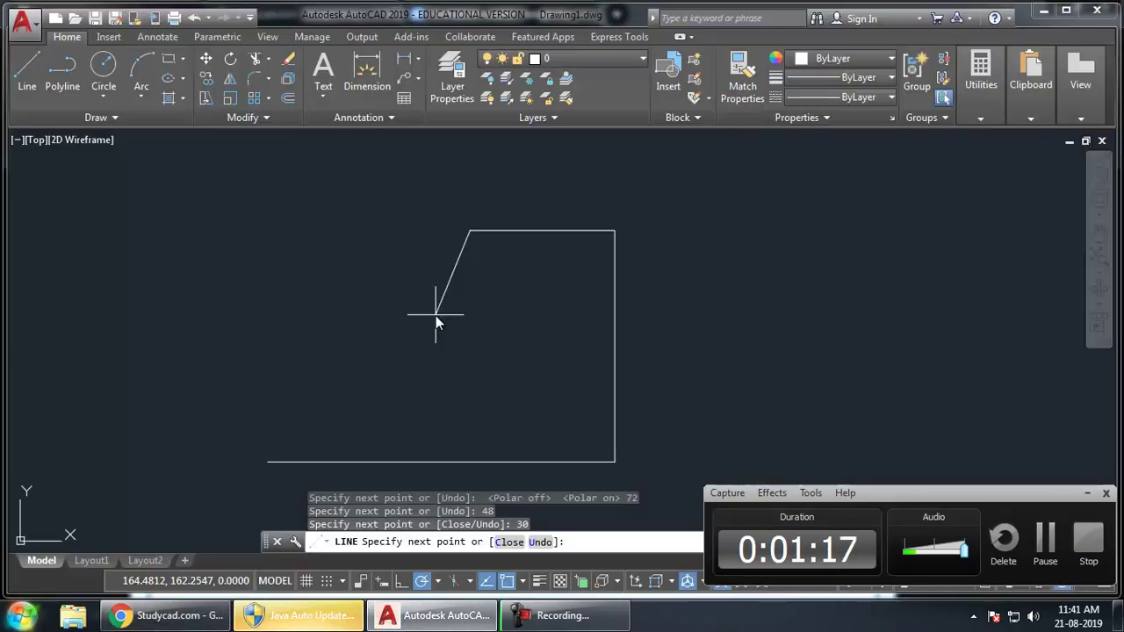
pyautogui.click(437, 581)
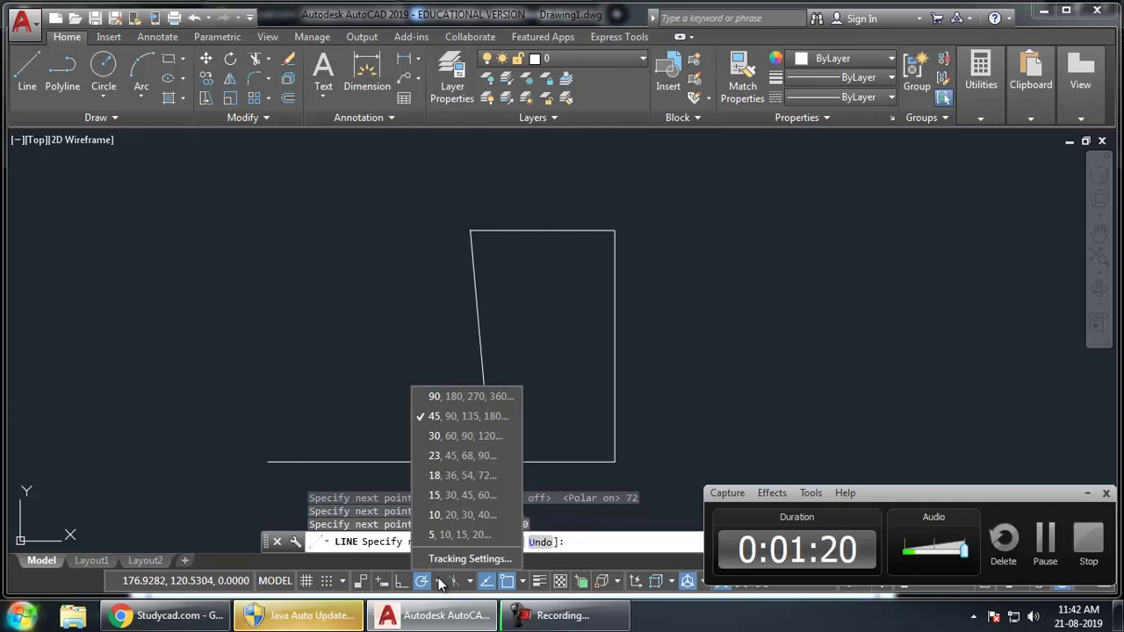
pyautogui.click(457, 515)
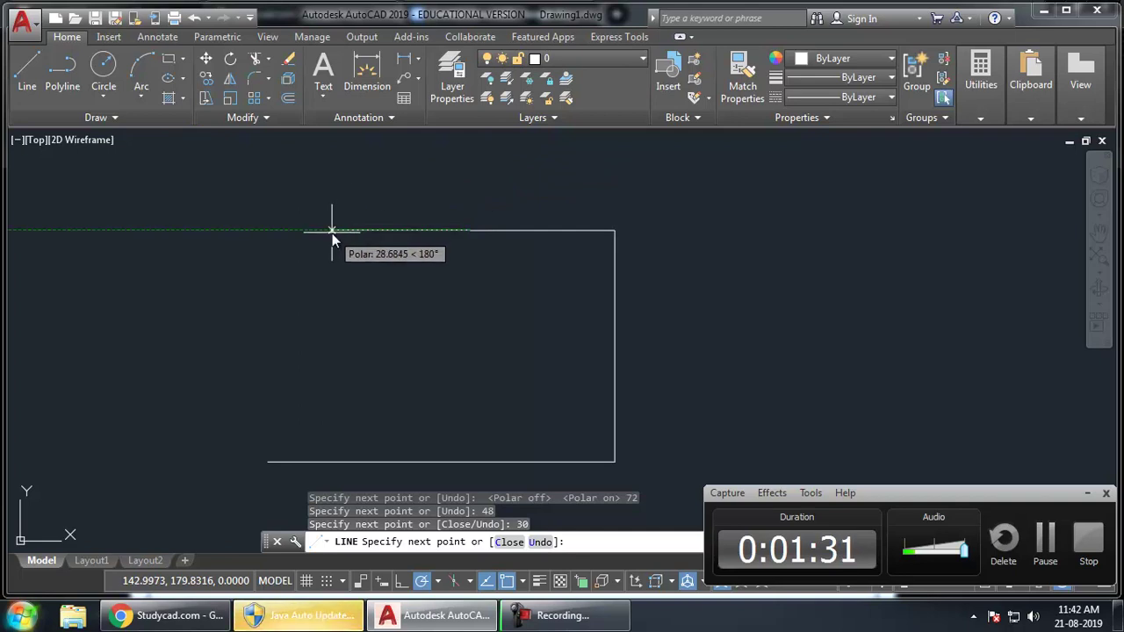
pyautogui.moveTo(332, 237)
pyautogui.mouseDown(button='middle')
pyautogui.moveTo(308, 286)
pyautogui.moveTo(320, 280)
pyautogui.mouseUp(button='middle')
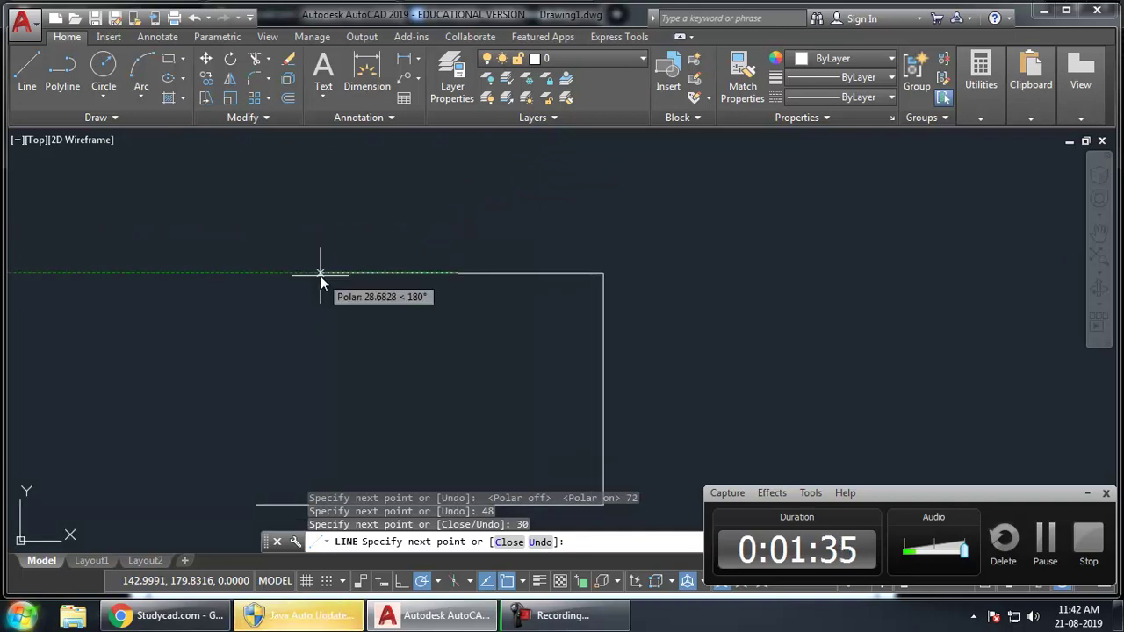
pyautogui.click(322, 224)
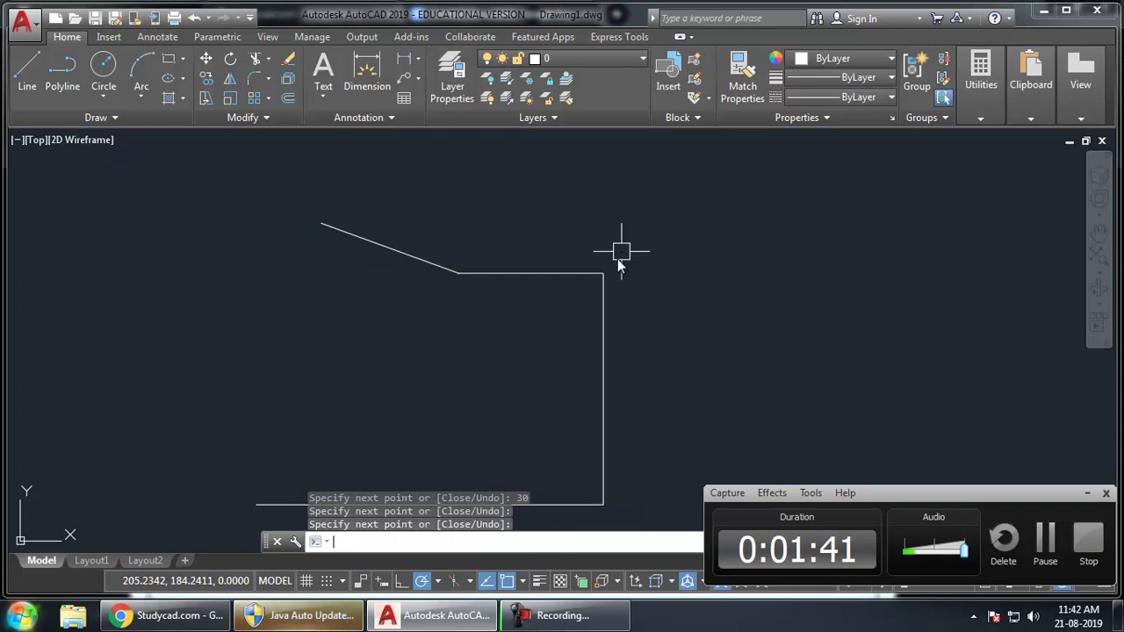
pyautogui.press('Return')
# - Compare with the reference and pan the outline up and right
pyautogui.hotkey('alt', 'Tab')
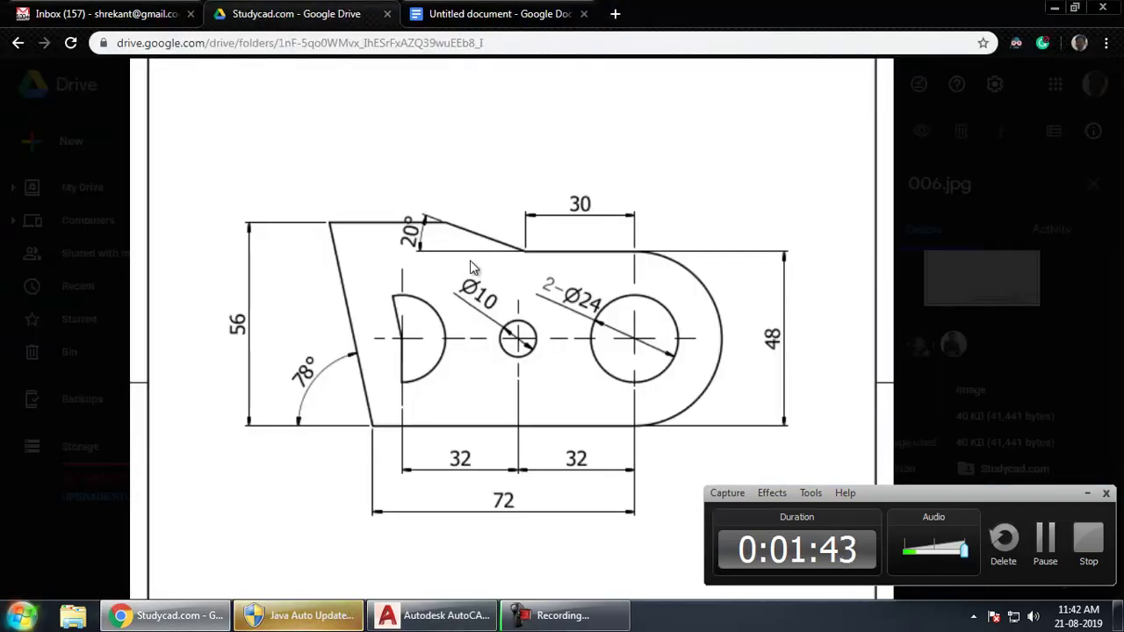
pyautogui.hotkey('alt', 'Tab')
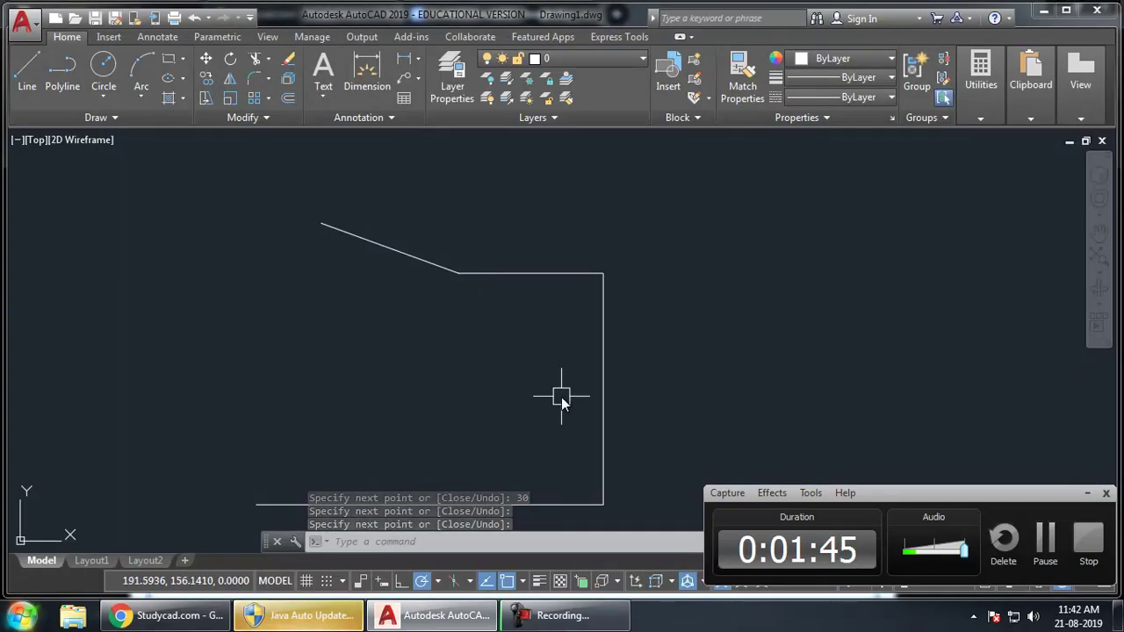
pyautogui.moveTo(565, 409)
pyautogui.mouseDown(button='middle')
pyautogui.moveTo(587, 349)
pyautogui.moveTo(576, 354)
pyautogui.mouseUp(button='middle')
pyautogui.hotkey('alt', 'Tab')
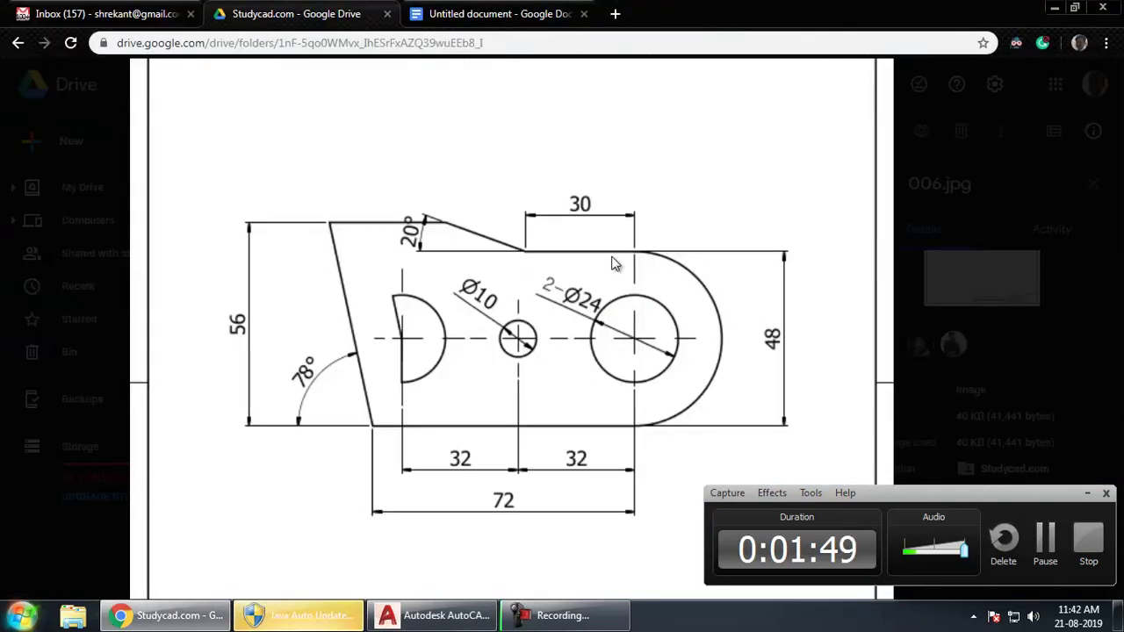
# - Draw a circle centred on the vertical edge's midpoint, passing through its bottom end
pyautogui.hotkey('alt', 'Tab')
pyautogui.write('c')
pyautogui.press('Return')
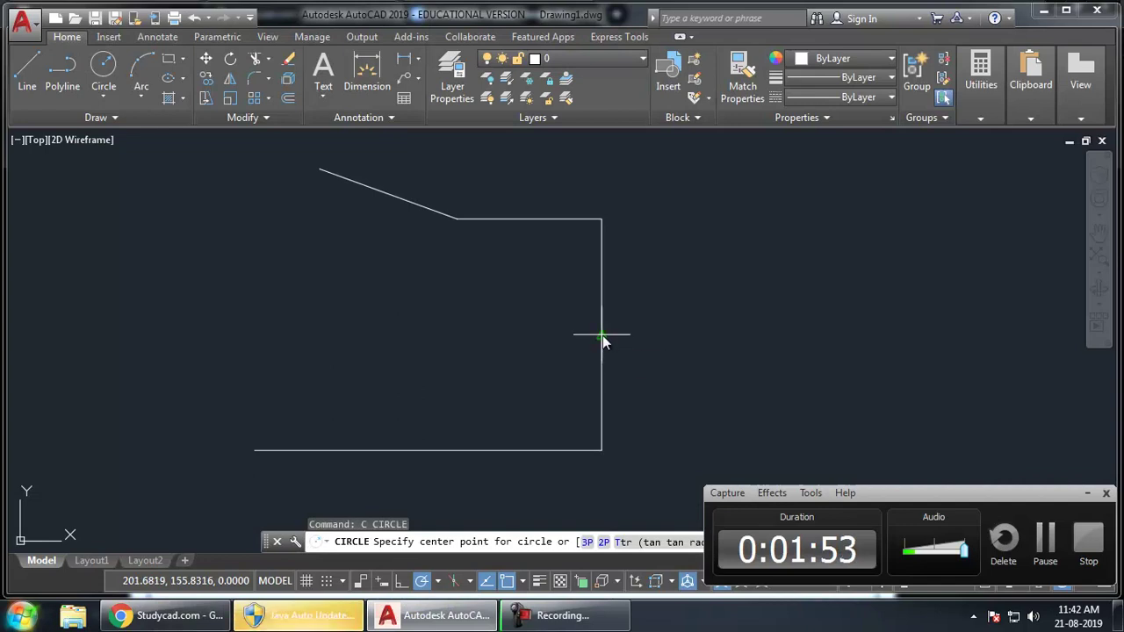
pyautogui.click(601, 338)
pyautogui.click(601, 451)
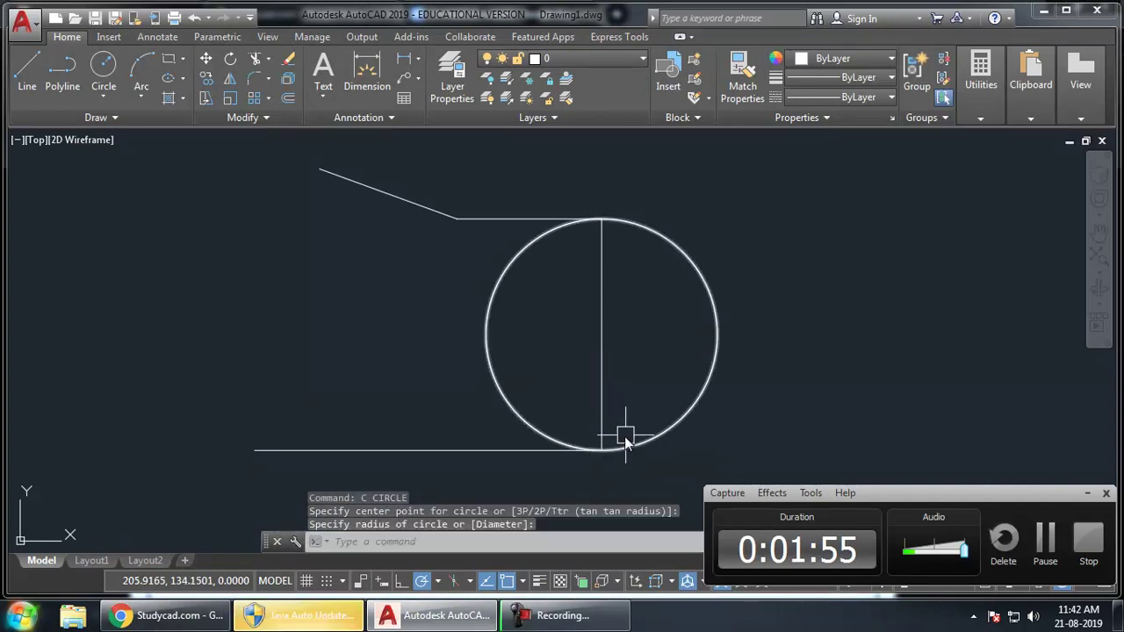
# - Turn on all object snap modes and select the vertical line inside the circle
pyautogui.press('Return')
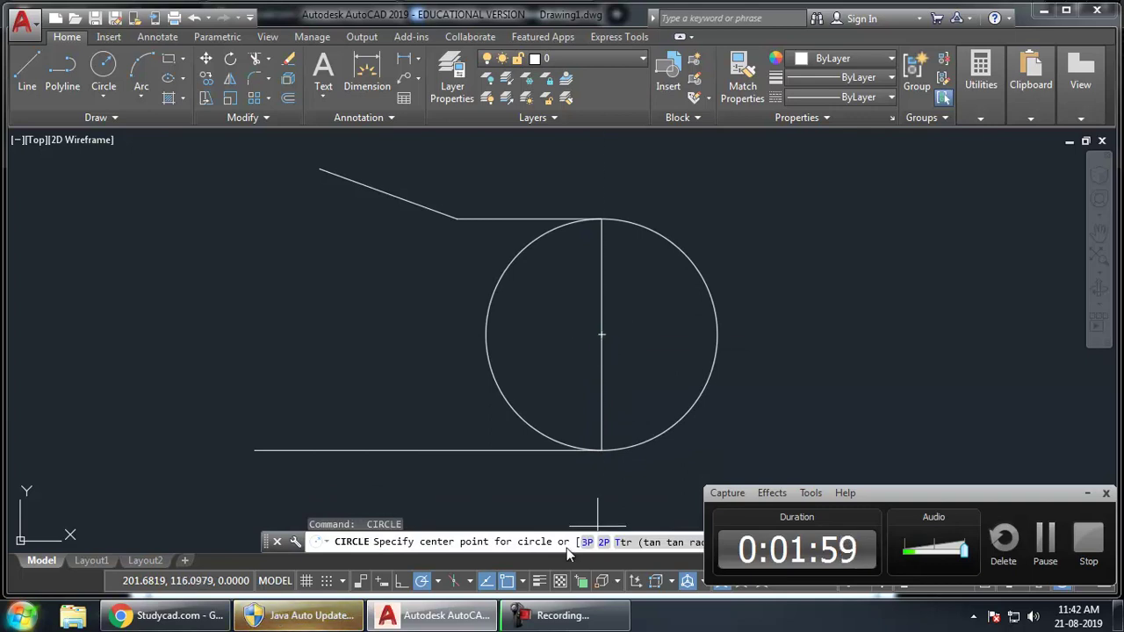
pyautogui.rightClick(513, 583)
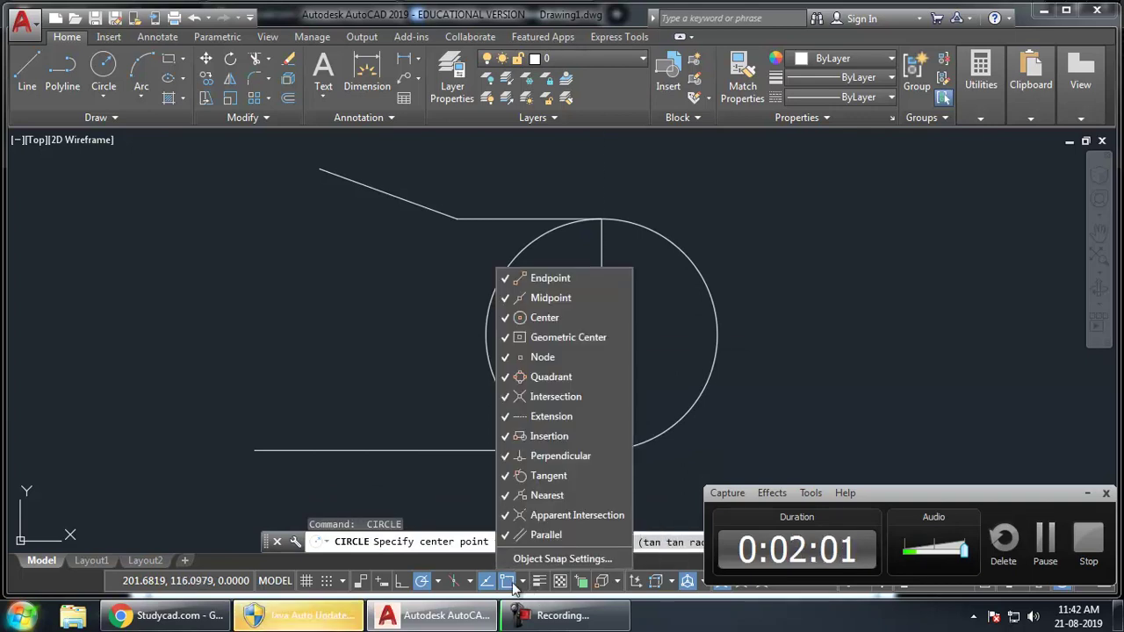
pyautogui.click(562, 559)
pyautogui.click(566, 217)
pyautogui.click(446, 470)
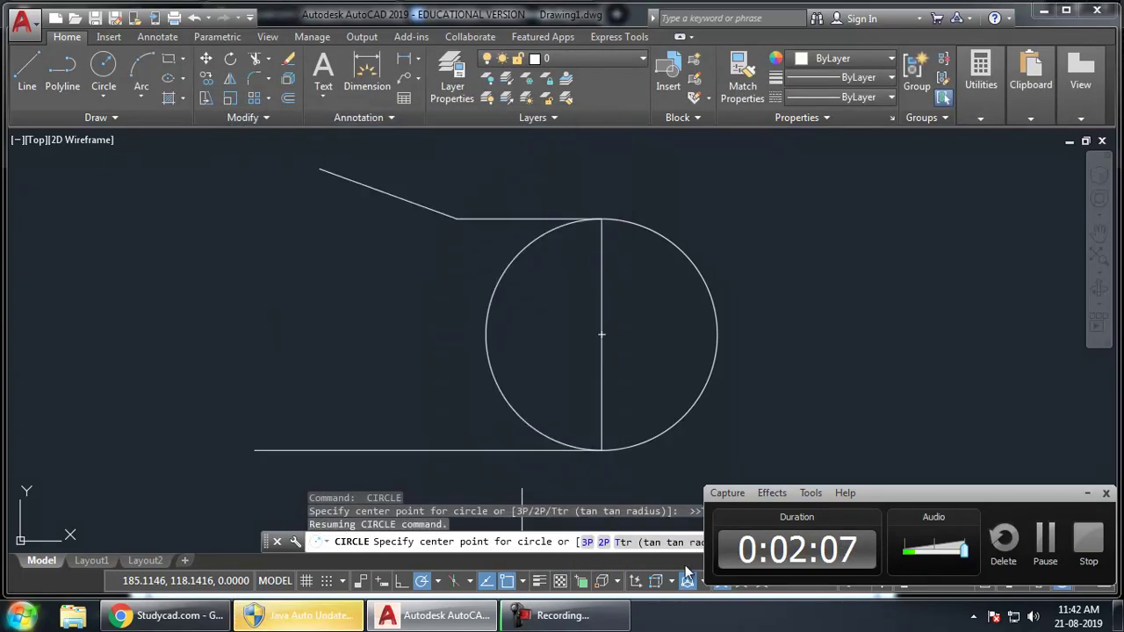
pyautogui.press('Escape')
pyautogui.click(654, 328)
pyautogui.click(564, 353)
# - Delete the vertical line and trim the circle's left arc, leaving a rounded right end
pyautogui.press('Delete')
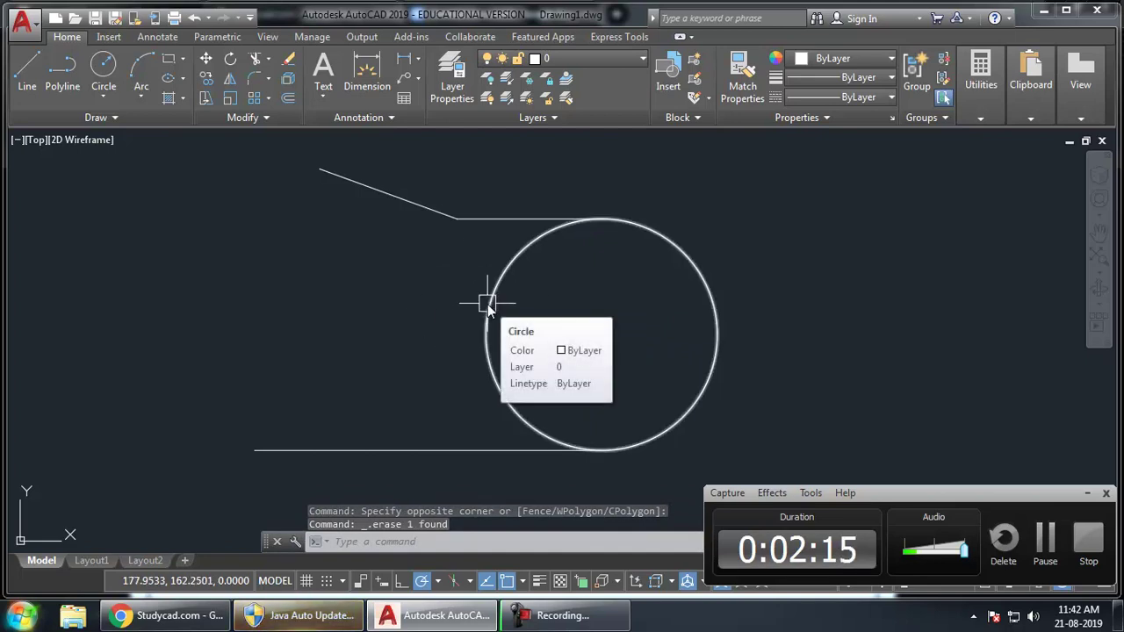
pyautogui.write('tr')
pyautogui.press('Return')
pyautogui.press('Return')
pyautogui.click(529, 324)
pyautogui.click(441, 335)
pyautogui.press('Return')
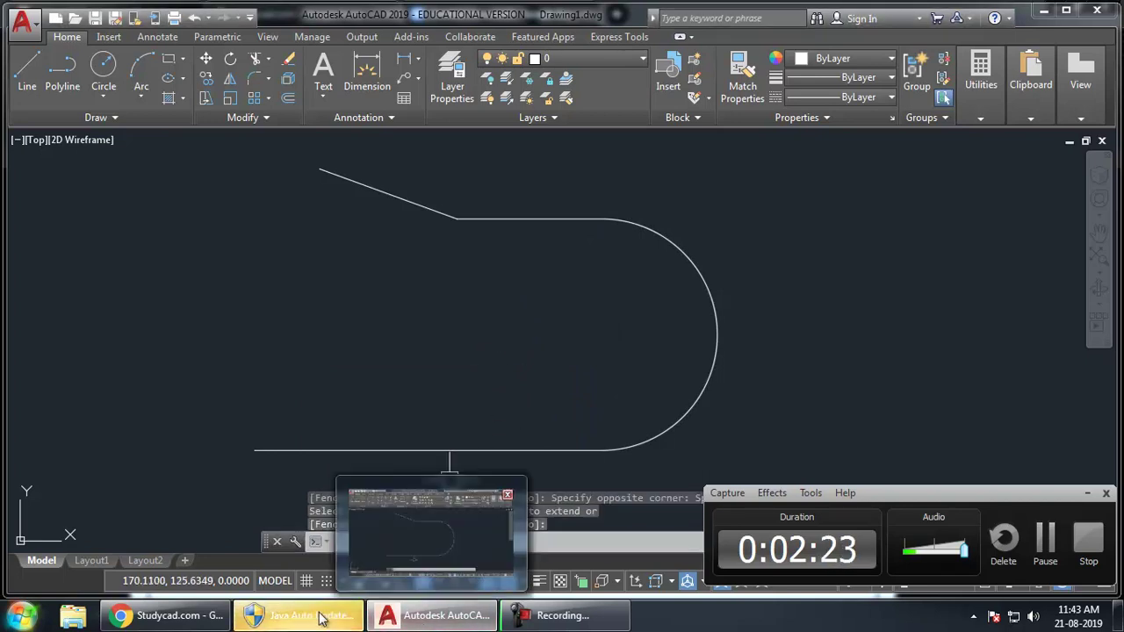
pyautogui.click(169, 615)
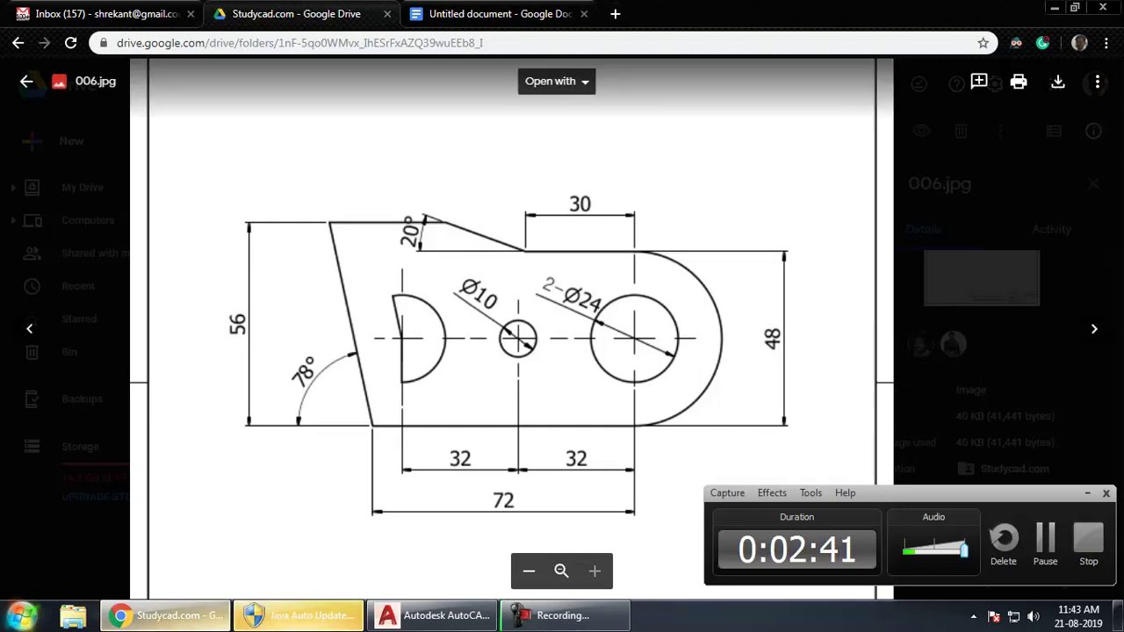
# - Start a line at the bottom edge's left endpoint with Ortho turned off
pyautogui.click(434, 615)
pyautogui.moveTo(463, 319); pyautogui.dragTo(441, 326, button='middle')
pyautogui.write('line')
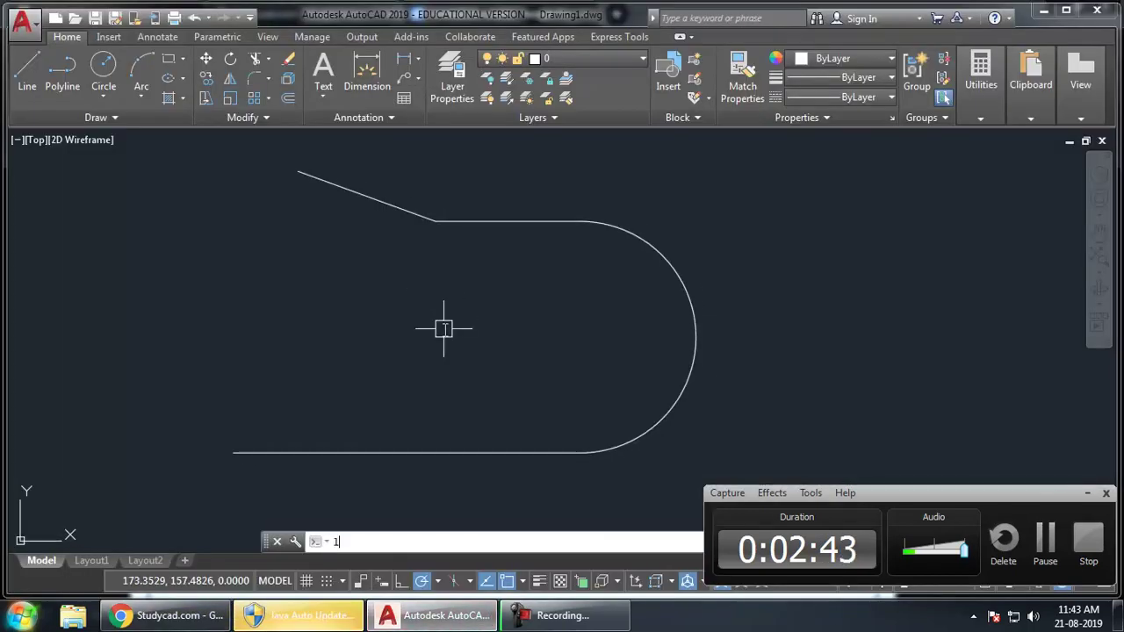
pyautogui.press('Return')
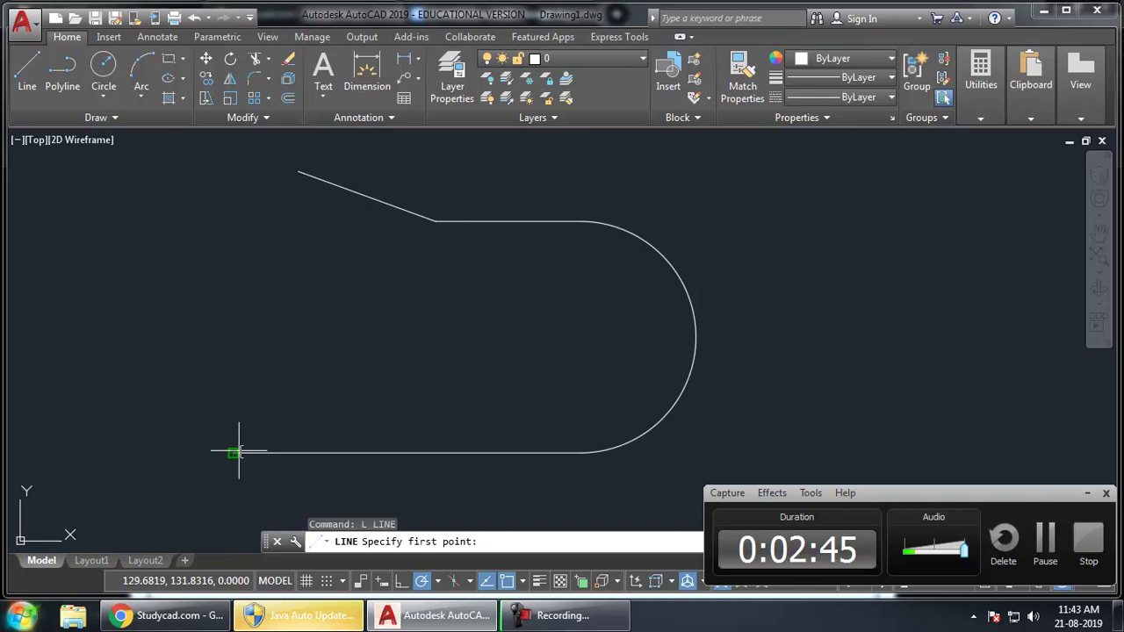
pyautogui.click(238, 452)
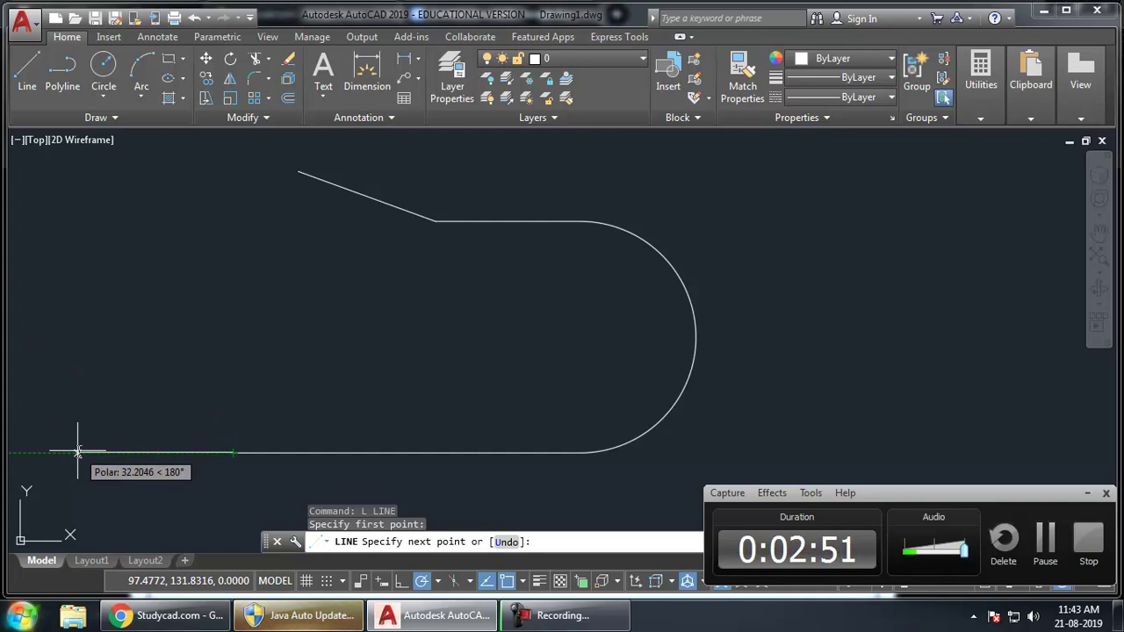
pyautogui.press('F8')
pyautogui.write('@')
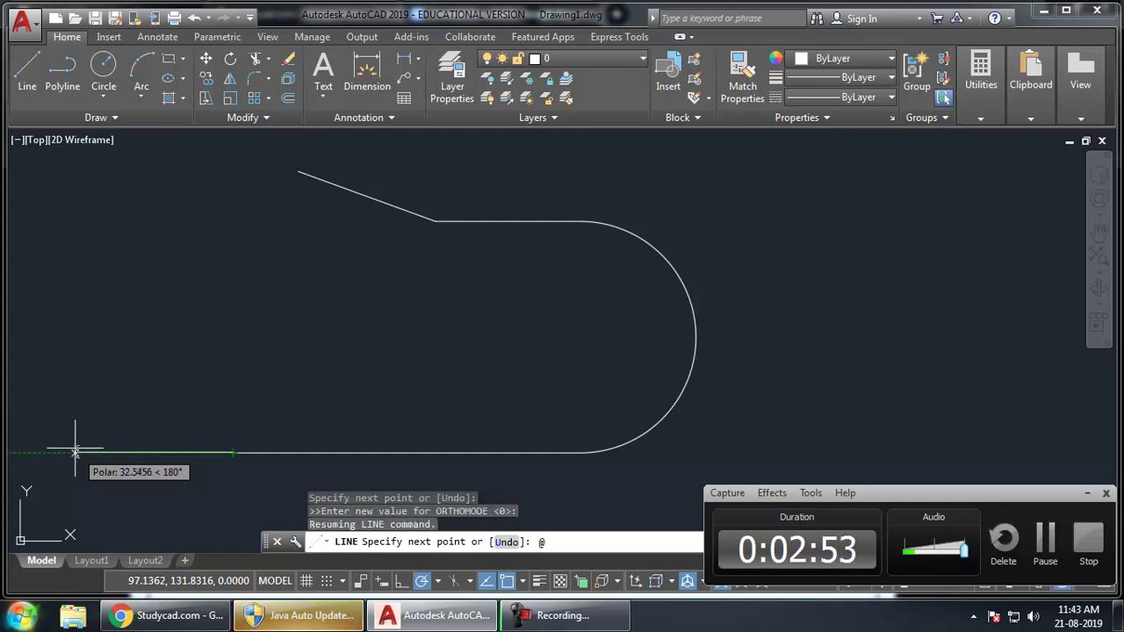
pyautogui.write('100<')
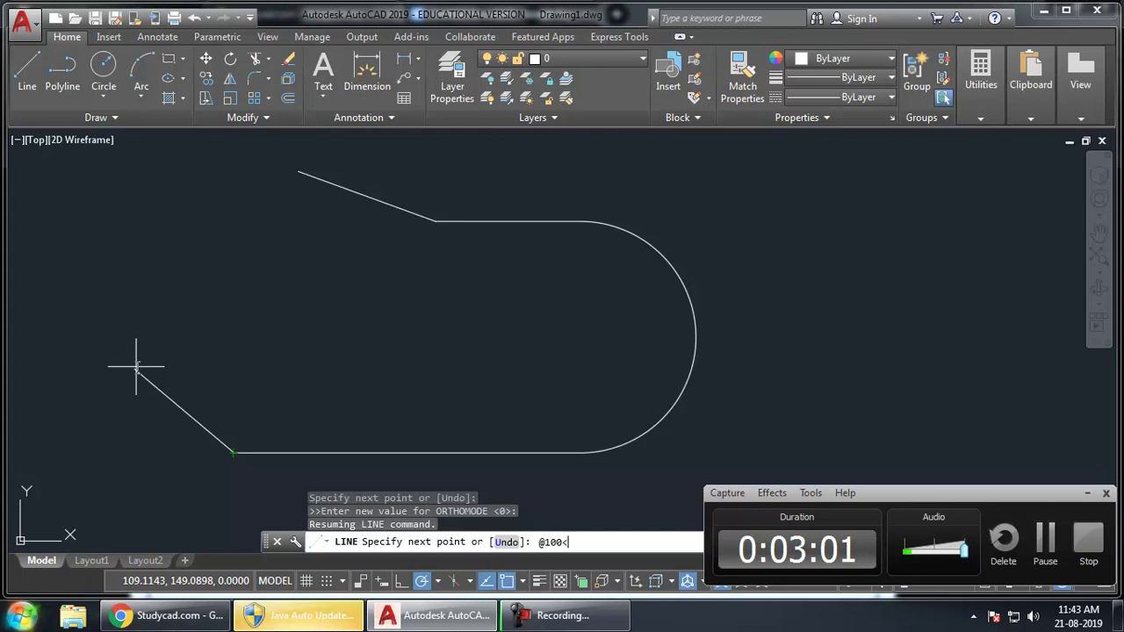
pyautogui.hotkey('alt', 'Tab')
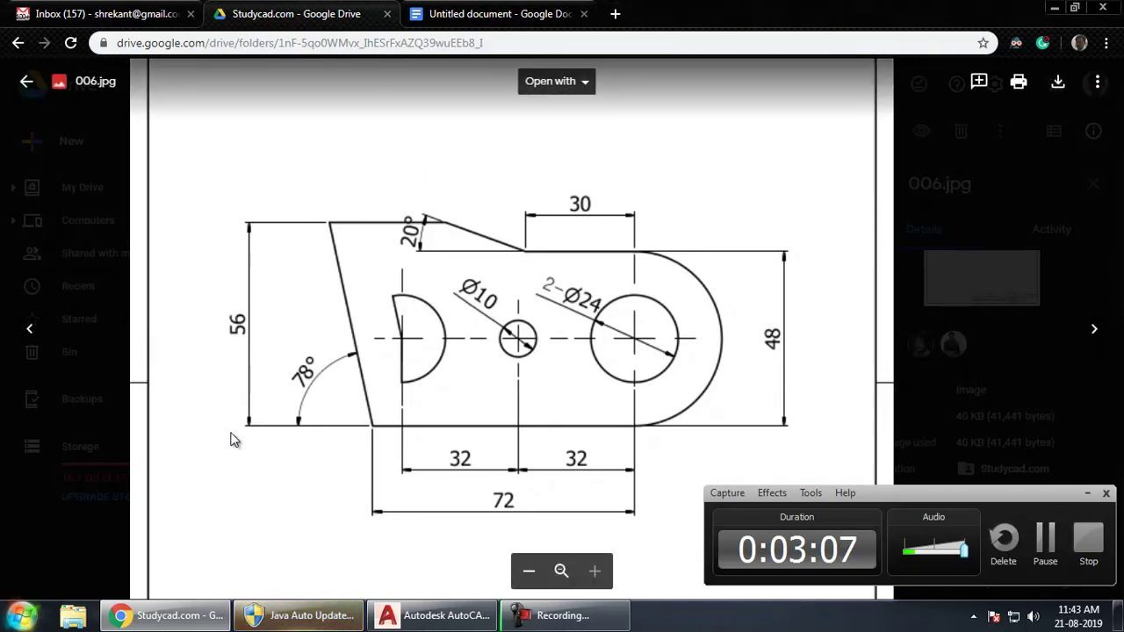
pyautogui.hotkey('alt', 'Tab')
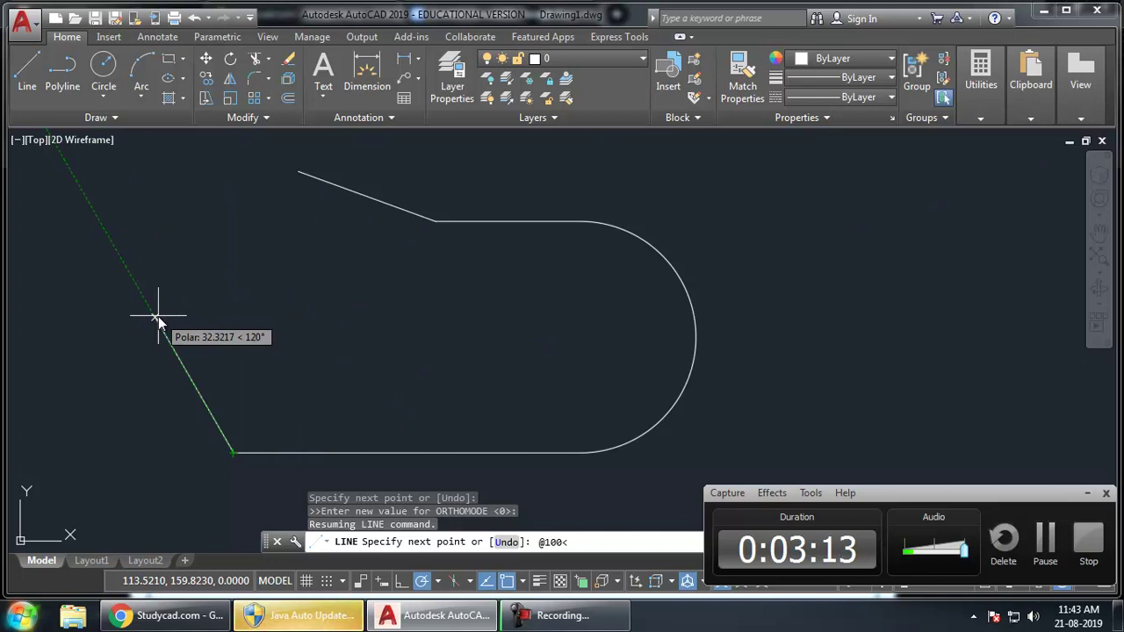
pyautogui.write('102')
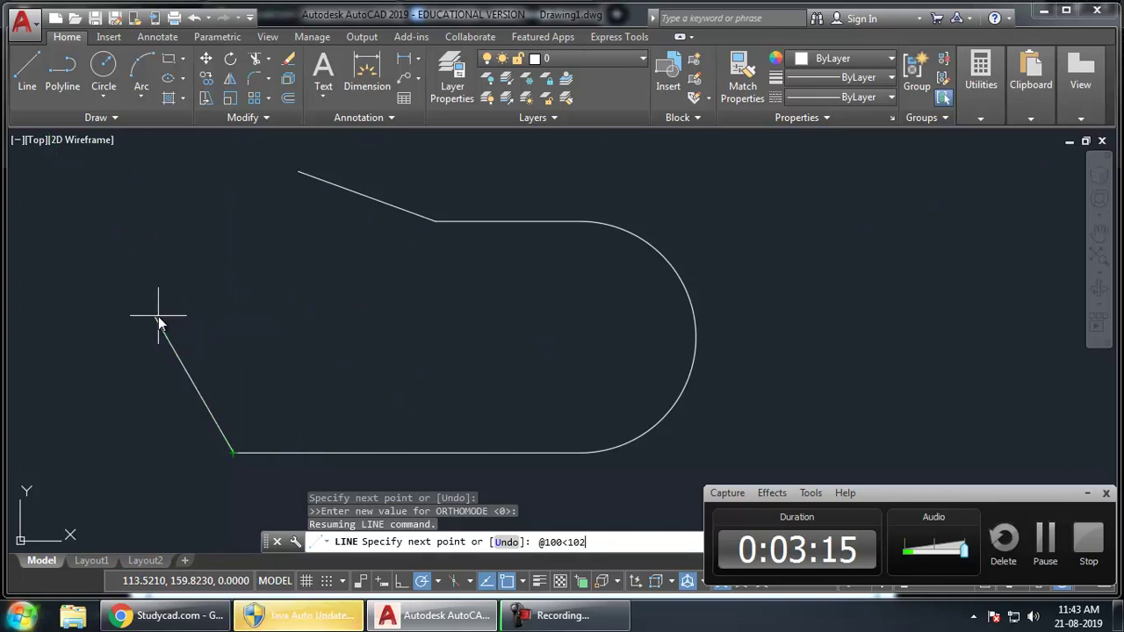
pyautogui.moveTo(586, 541); pyautogui.dragTo(534, 538)
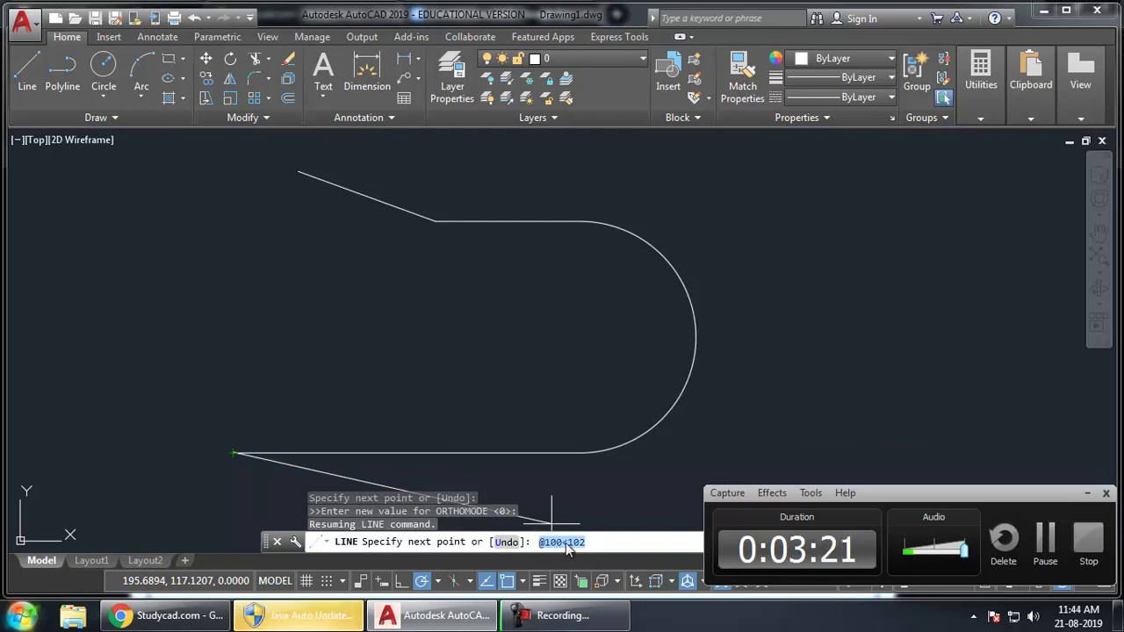
pyautogui.click(604, 546)
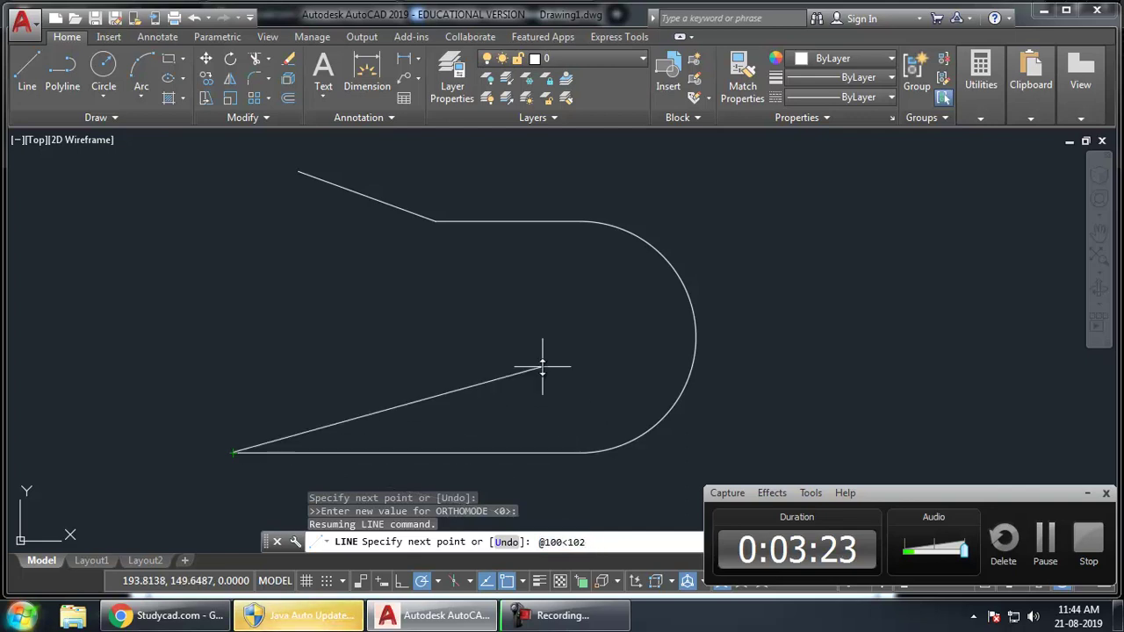
pyautogui.press('Return')
pyautogui.press('Return')
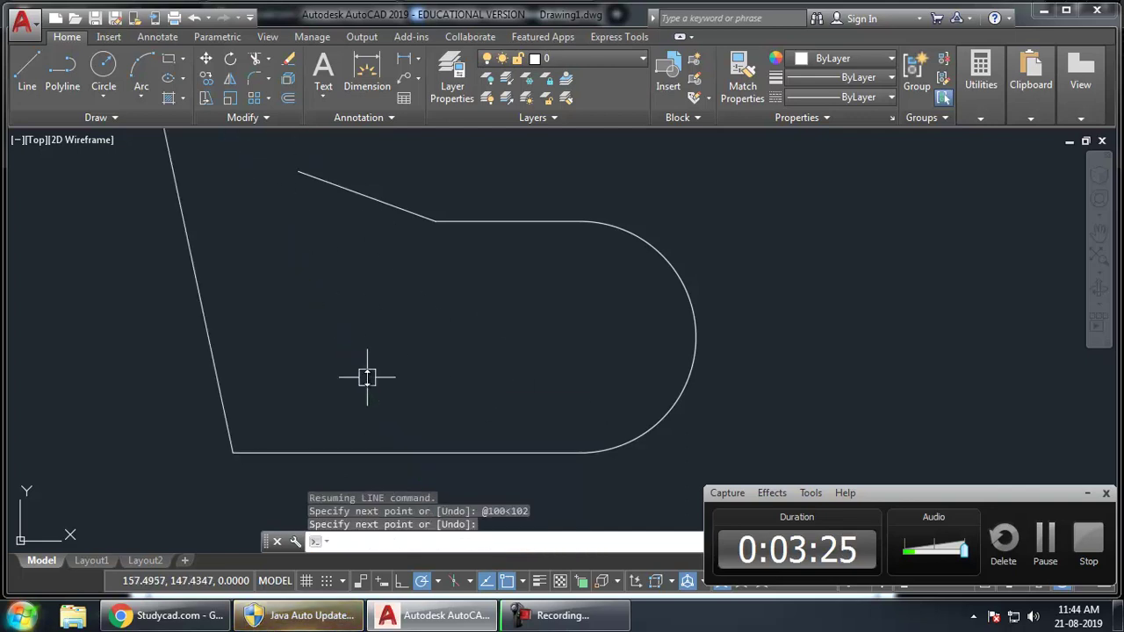
# - Offset the bottom line 56 units upward to mark the top edge
pyautogui.hotkey('alt', 'Tab')
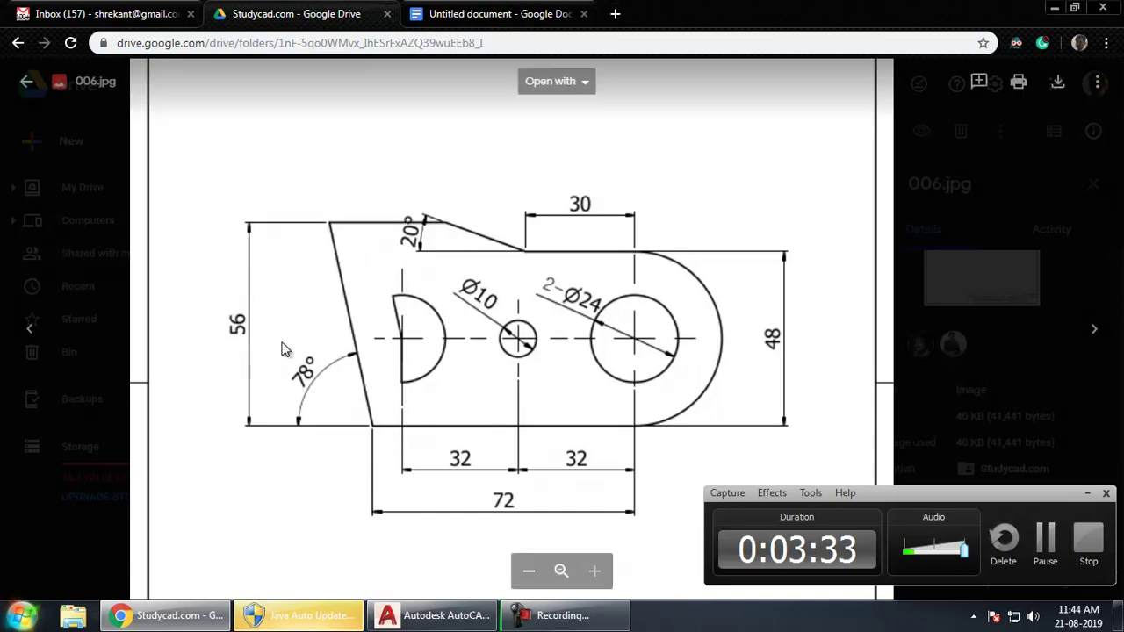
pyautogui.hotkey('alt', 'Tab')
pyautogui.moveTo(393, 348)
pyautogui.mouseDown(button='middle')
pyautogui.moveTo(410, 372)
pyautogui.moveTo(429, 343)
pyautogui.mouseUp(button='middle')
pyautogui.write('o')
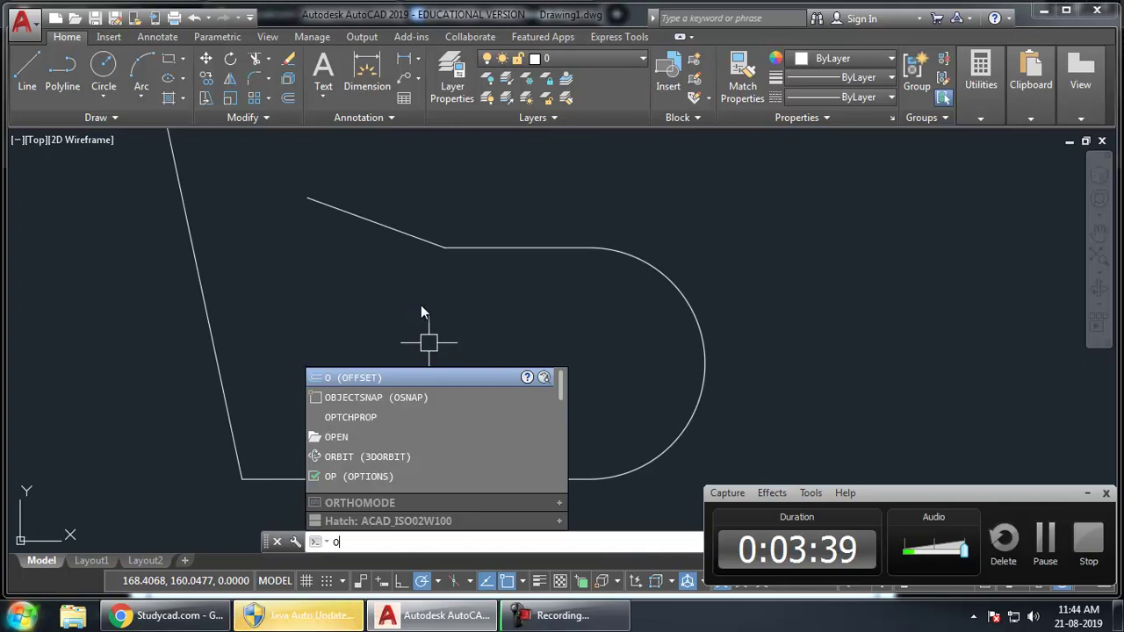
pyautogui.press('Return')
pyautogui.hotkey('alt', 'Tab')
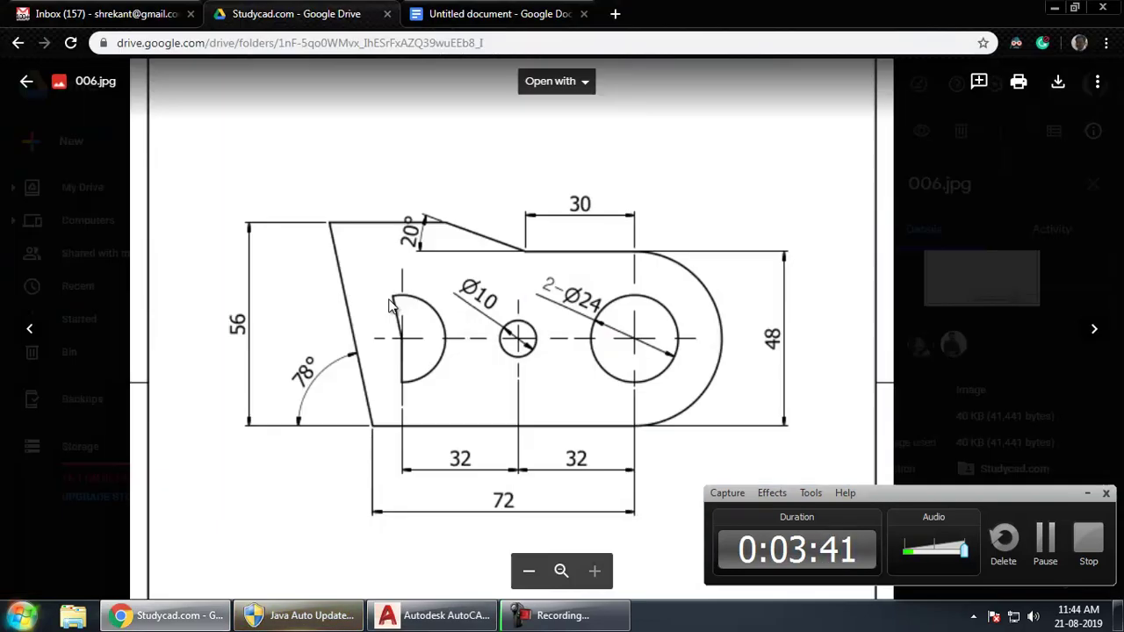
pyautogui.hotkey('alt', 'Tab')
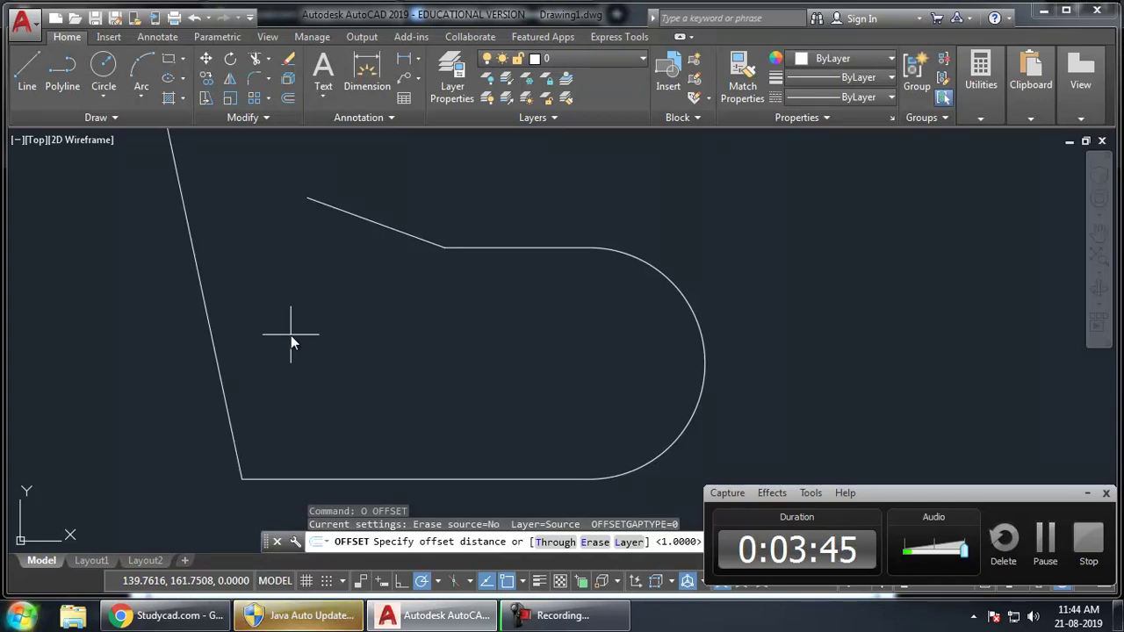
pyautogui.write('56')
pyautogui.press('Return')
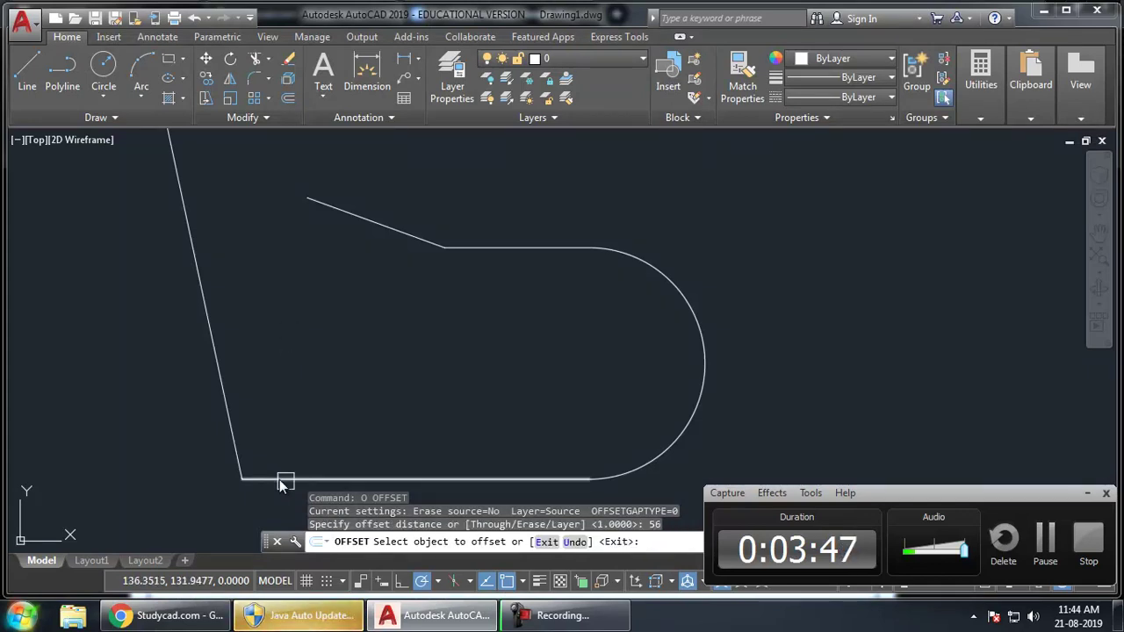
pyautogui.click(289, 477)
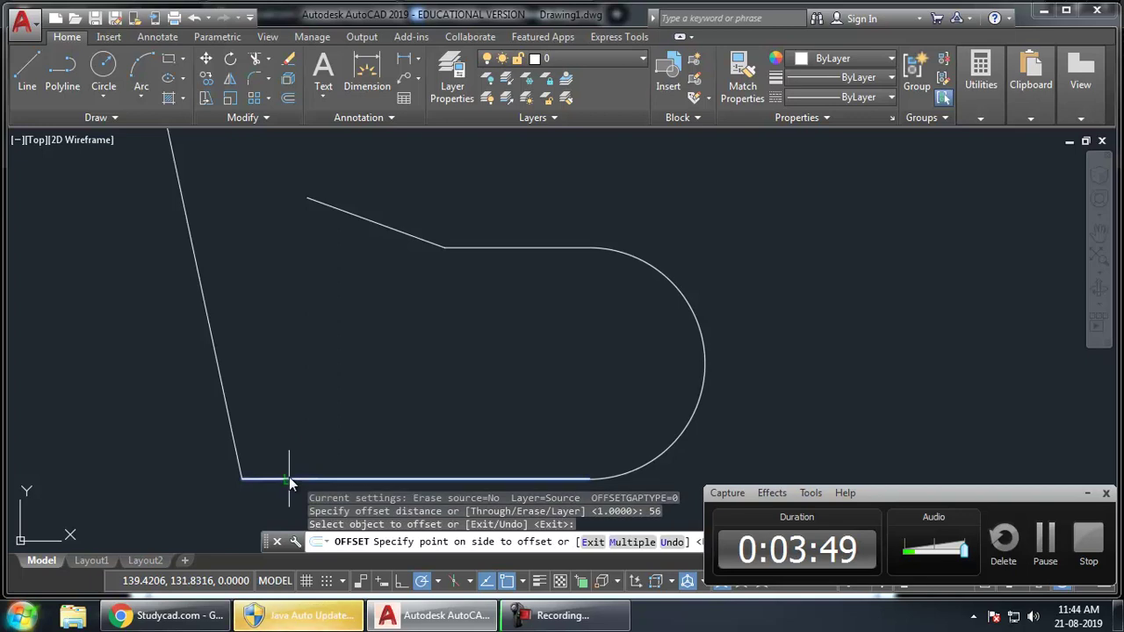
pyautogui.click(292, 279)
pyautogui.press('Return')
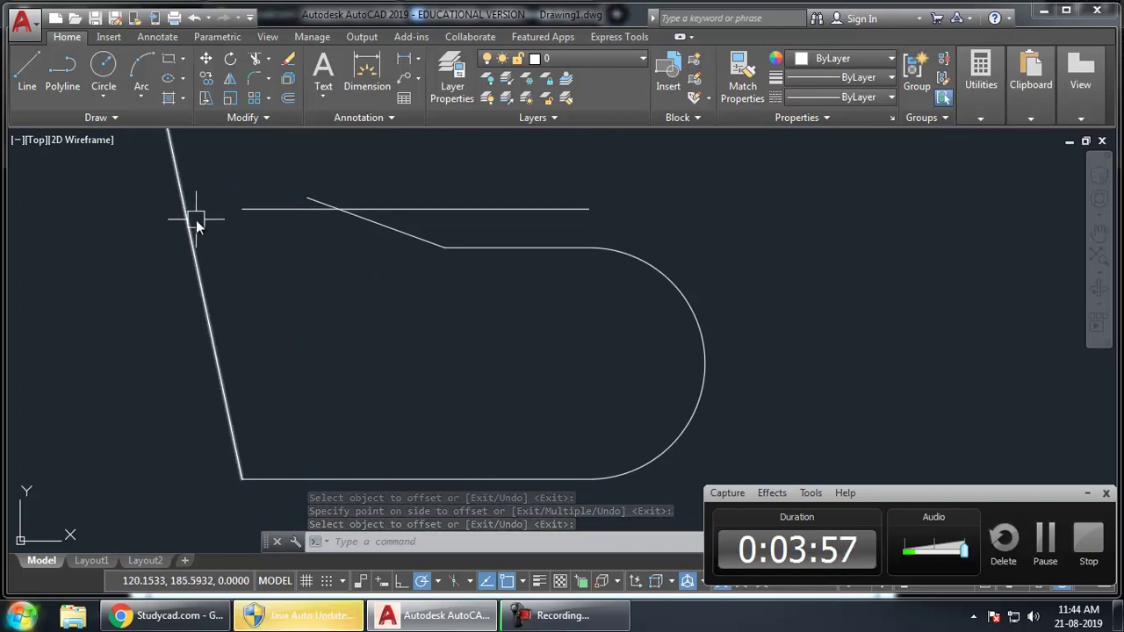
# - Extend the top line to the left edge and trim its excess and the slant's stub
pyautogui.moveTo(308, 310); pyautogui.dragTo(311, 321, button='middle')
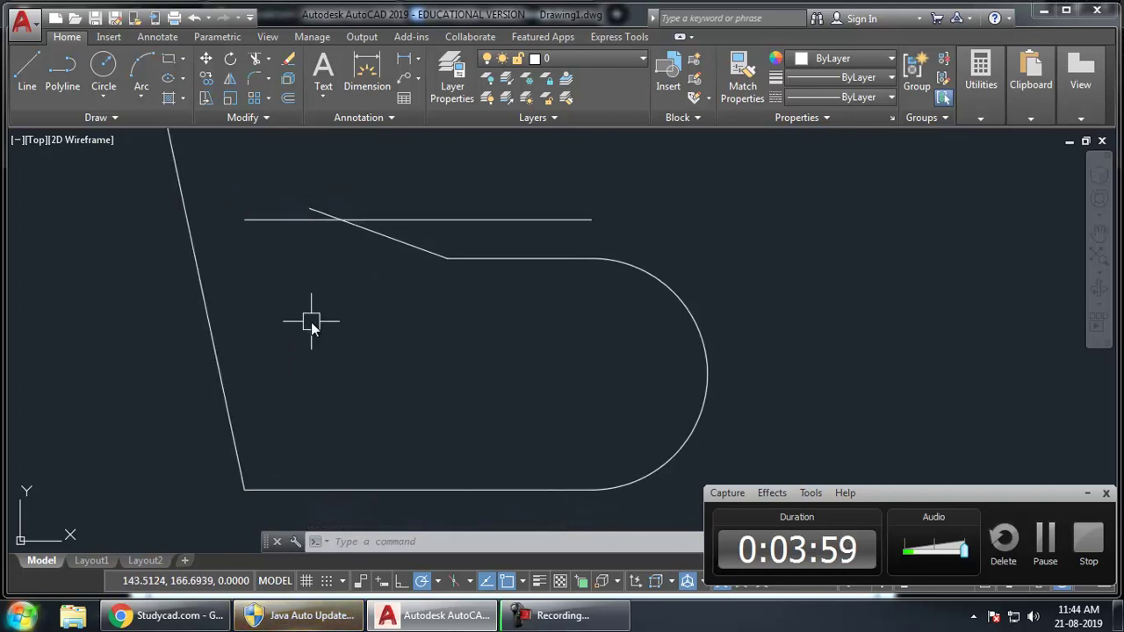
pyautogui.write('EX')
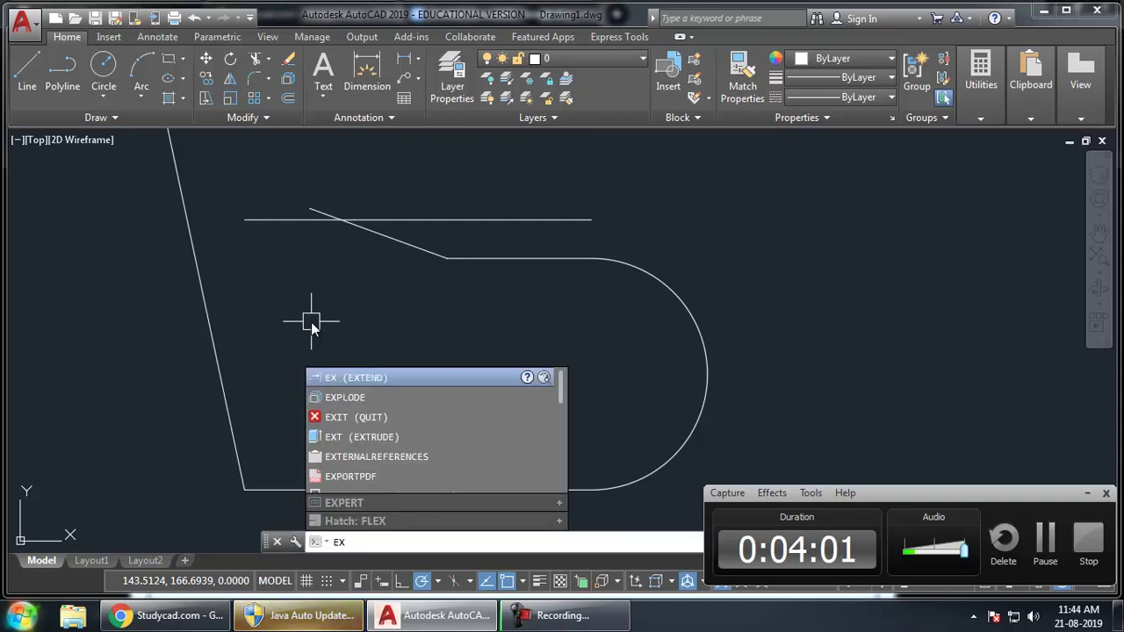
pyautogui.press('Return')
pyautogui.click(248, 222)
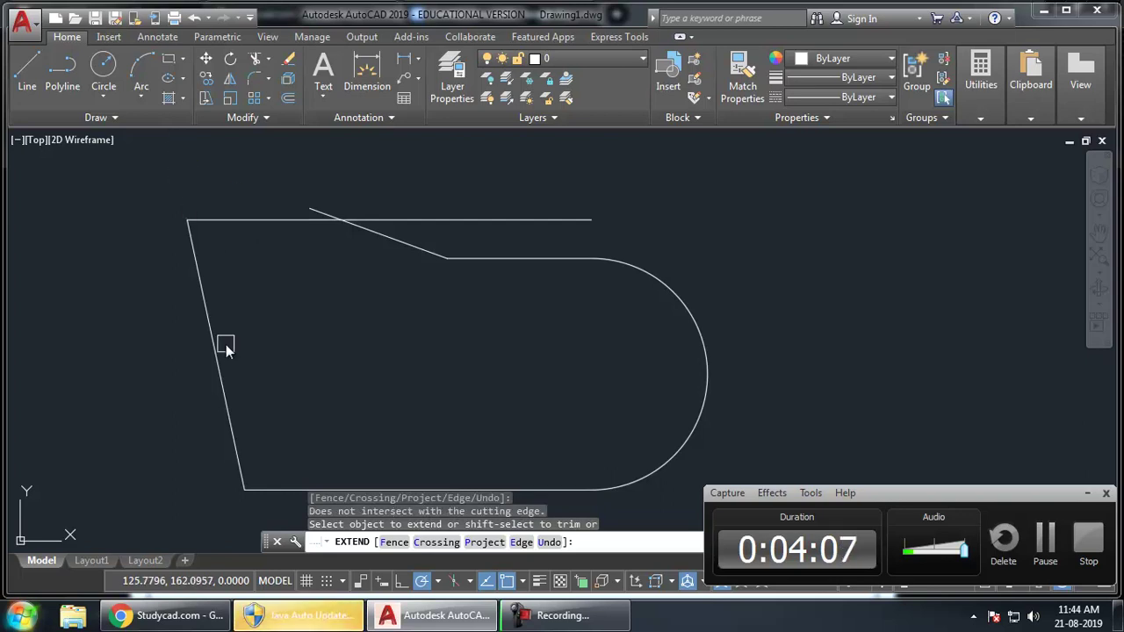
pyautogui.keyDown('shift'); pyautogui.click(316, 211); pyautogui.keyUp('shift')
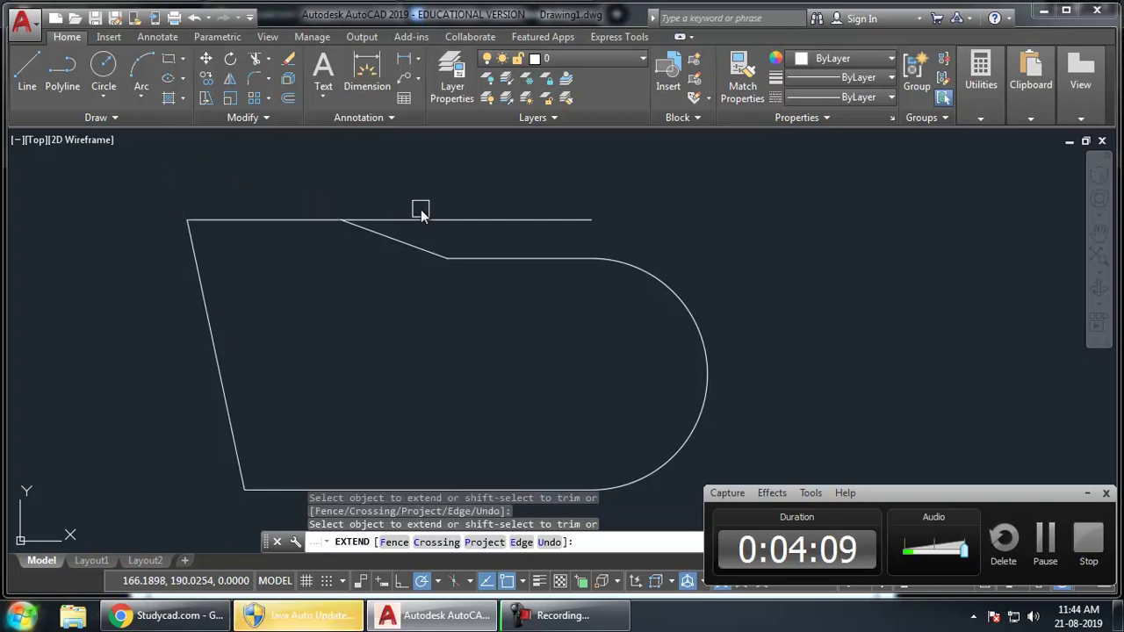
pyautogui.keyDown('shift'); pyautogui.click(419, 219); pyautogui.keyUp('shift')
pyautogui.press('Return')
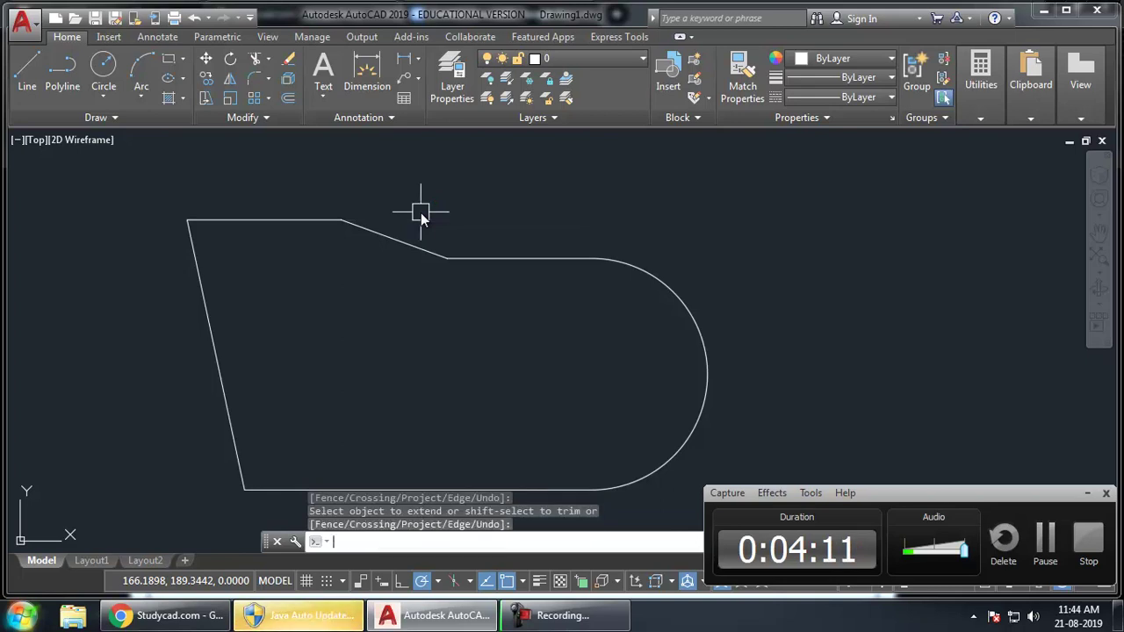
pyautogui.moveTo(481, 297); pyautogui.dragTo(532, 258, button='middle')
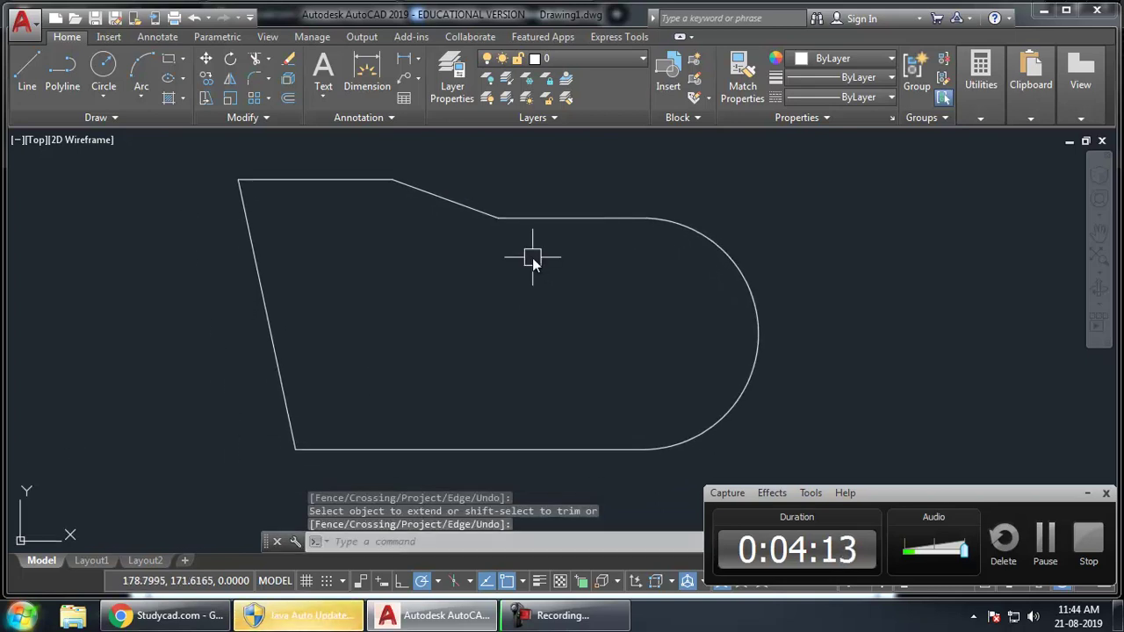
pyautogui.hotkey('alt', 'Tab')
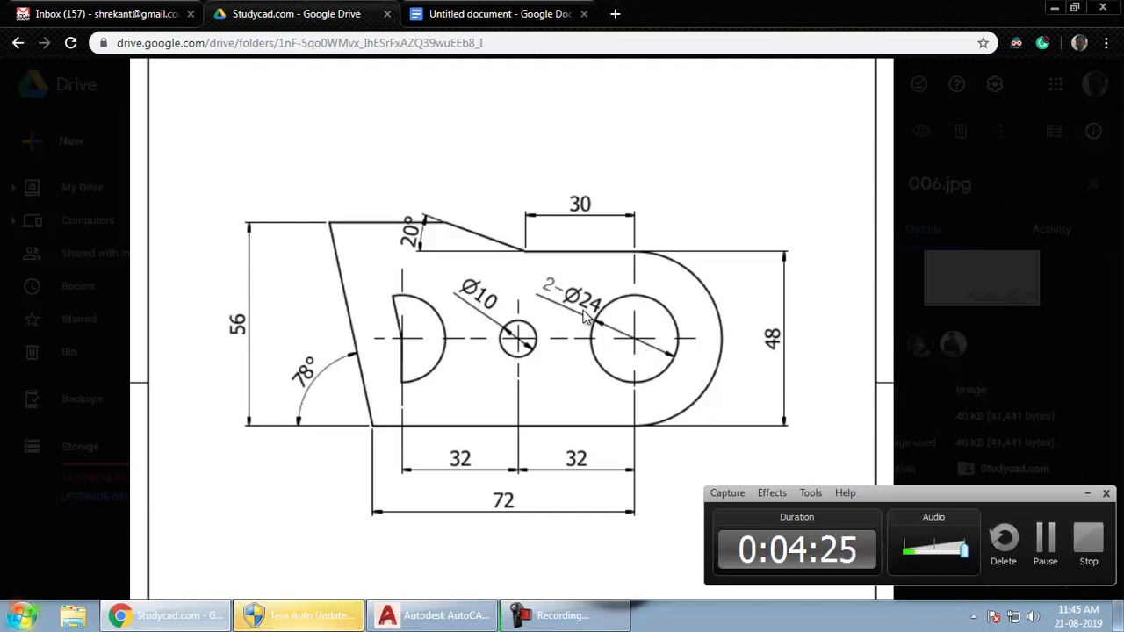
# - Draw a Ø24 circle concentric with the rounded right end's arc
pyautogui.hotkey('alt', 'Tab')
pyautogui.moveTo(555, 367); pyautogui.dragTo(545, 370, button='middle')
pyautogui.write('c')
pyautogui.press('Return')
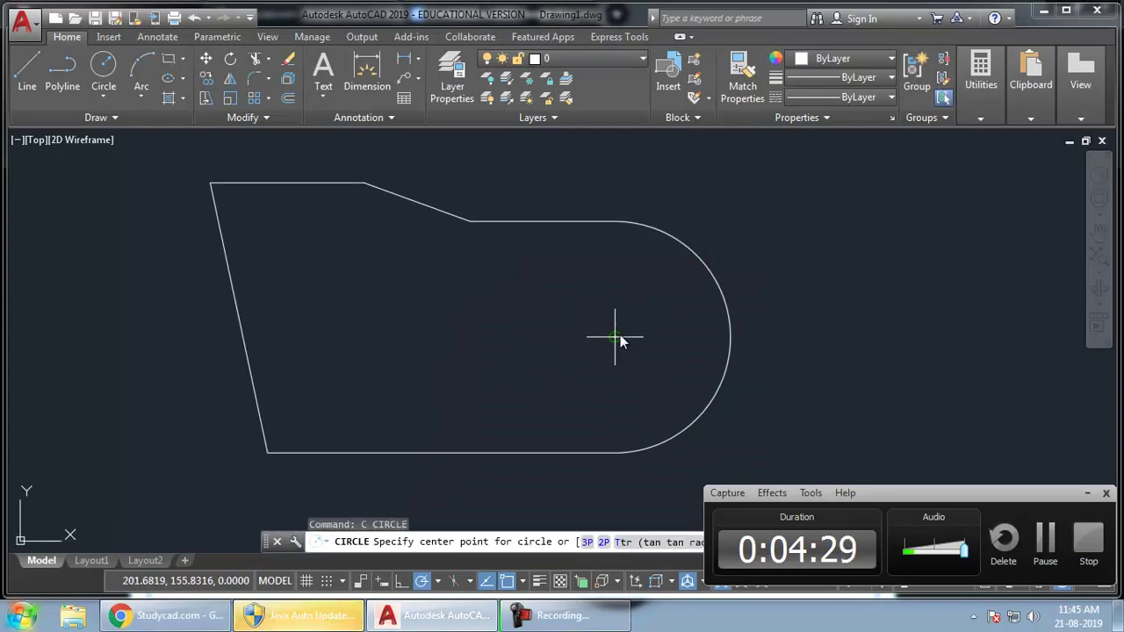
pyautogui.click(614, 336)
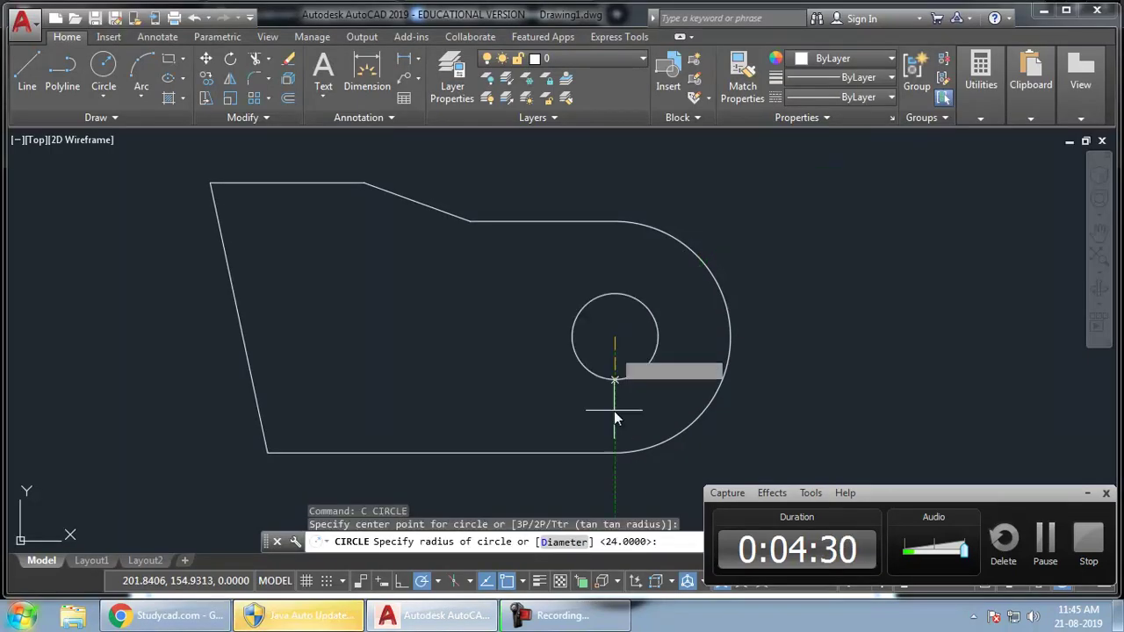
pyautogui.rightClick(516, 282)
pyautogui.click(562, 354)
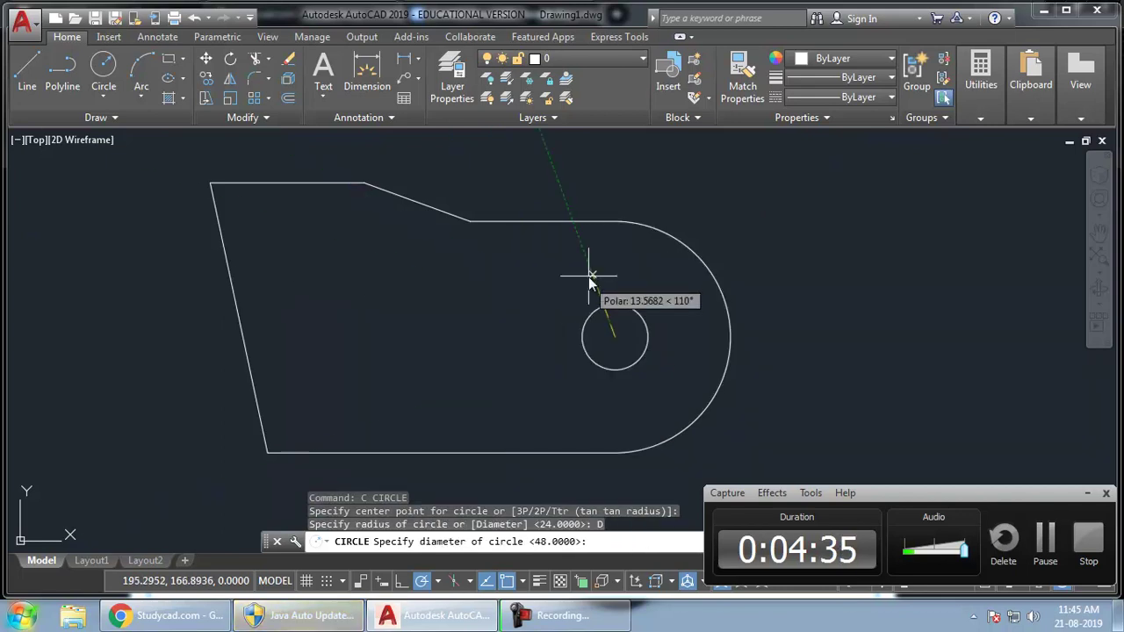
pyautogui.hotkey('alt', 'Tab')
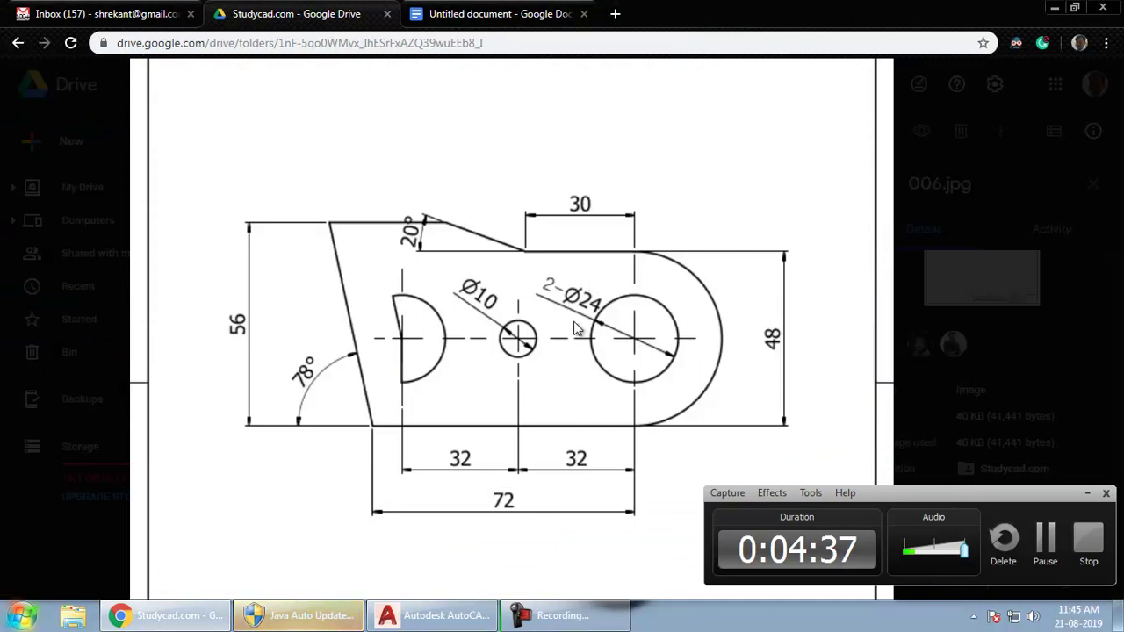
pyautogui.hotkey('alt', 'Tab')
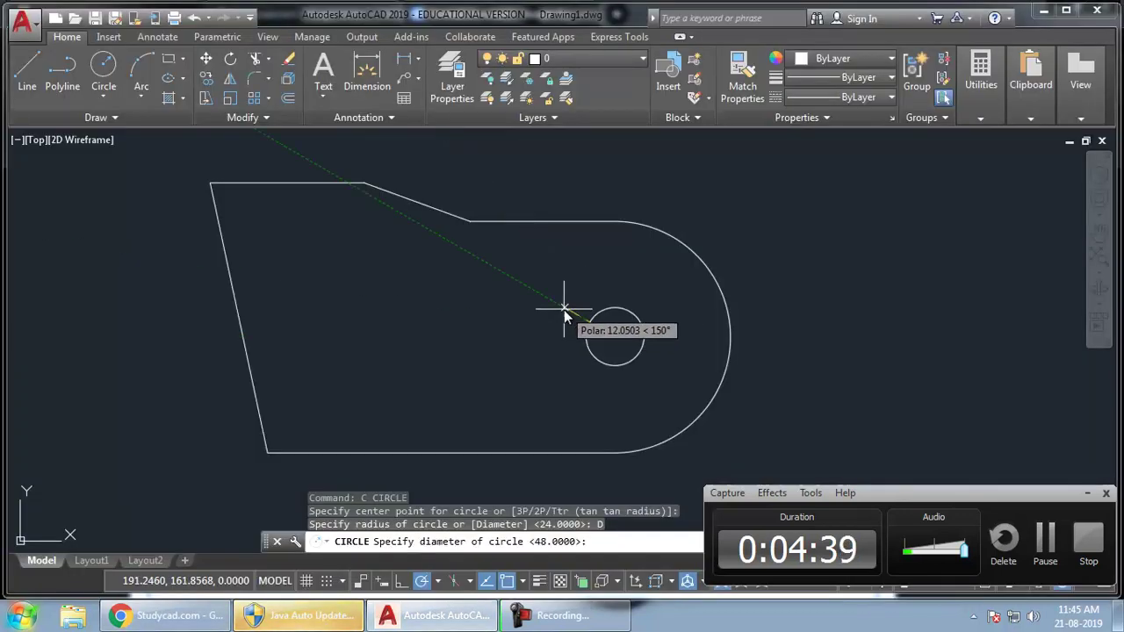
pyautogui.write('24')
pyautogui.press('Return')
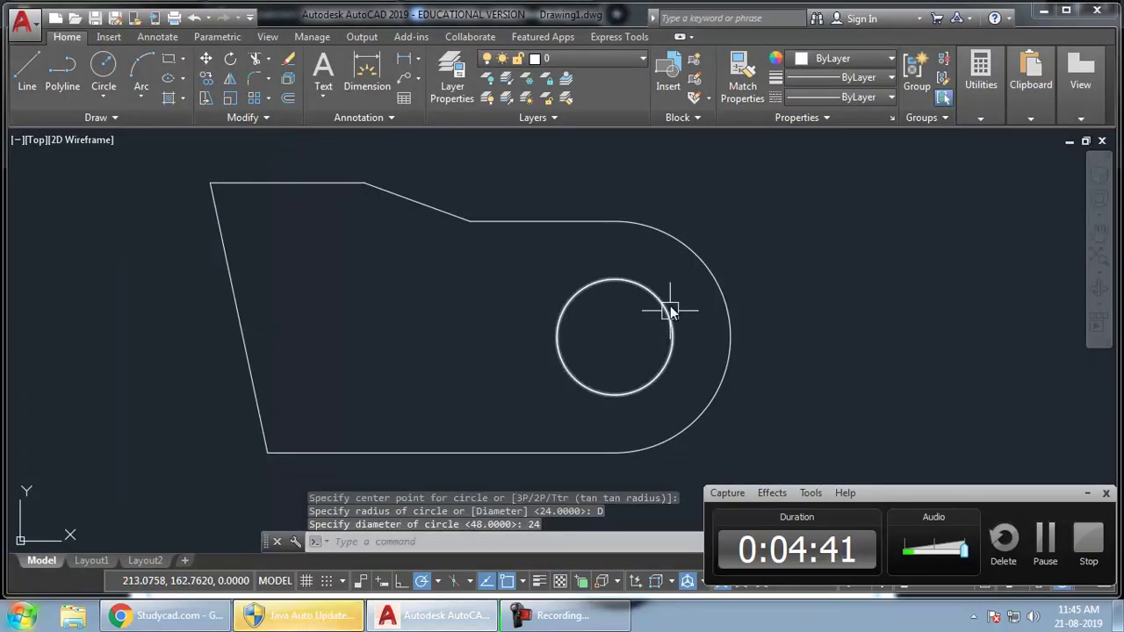
pyautogui.hotkey('alt', 'Tab')
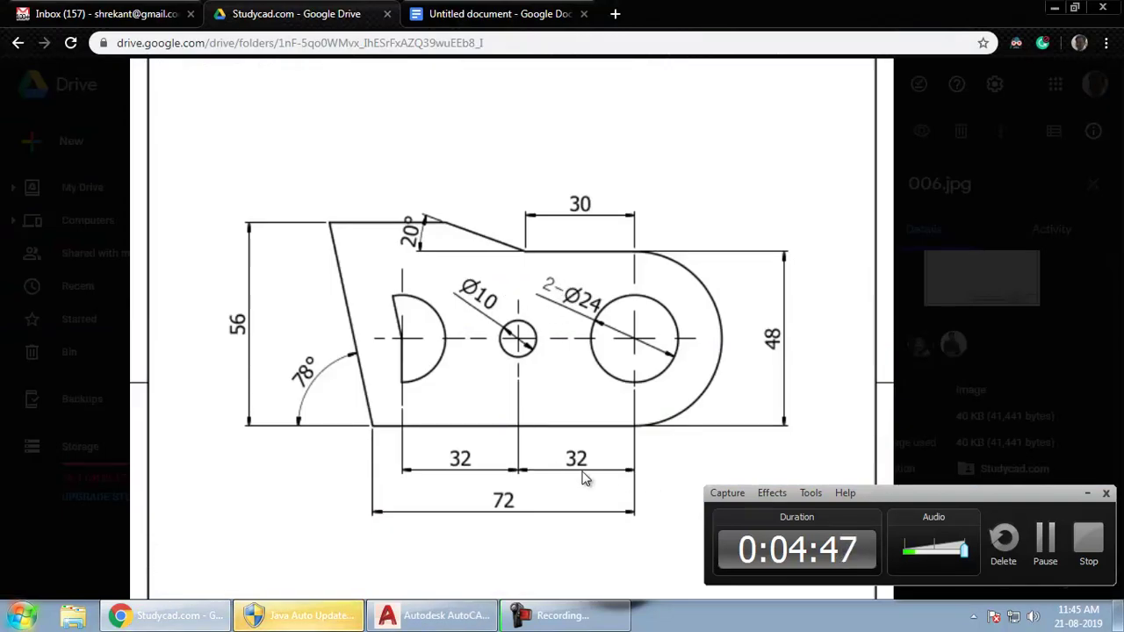
# - Start a new circle centred on the Ø24 hole's centre, sized by diameter
pyautogui.hotkey('alt', 'Tab')
pyautogui.moveTo(629, 392); pyautogui.dragTo(615, 376, button='middle')
pyautogui.write('c')
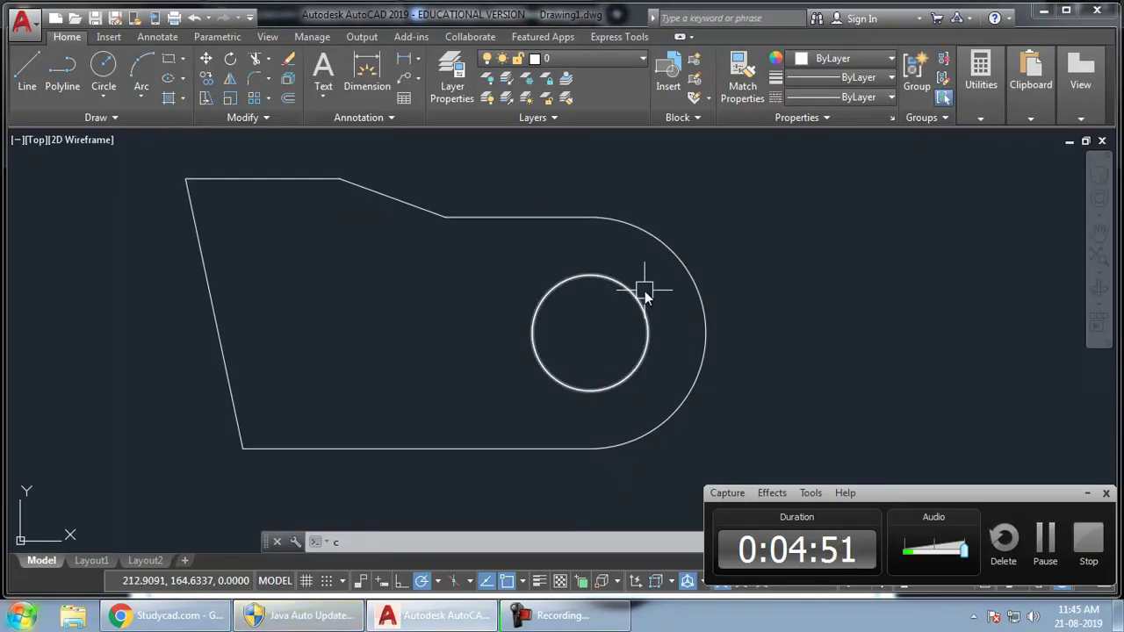
pyautogui.press('Return')
pyautogui.click(592, 335)
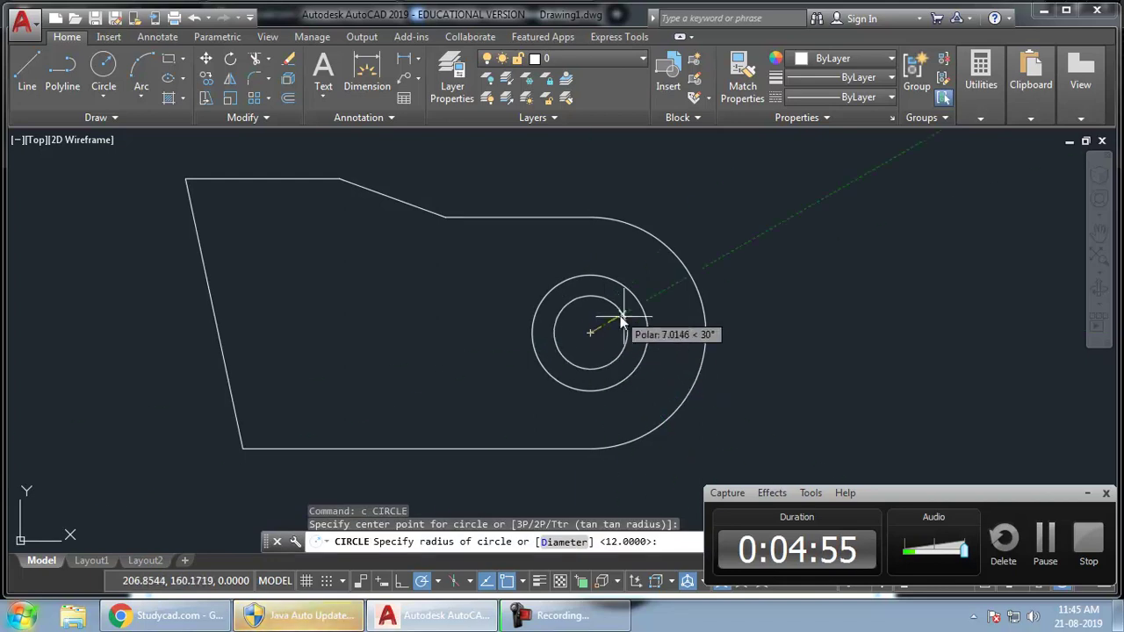
pyautogui.hotkey('alt', 'Tab')
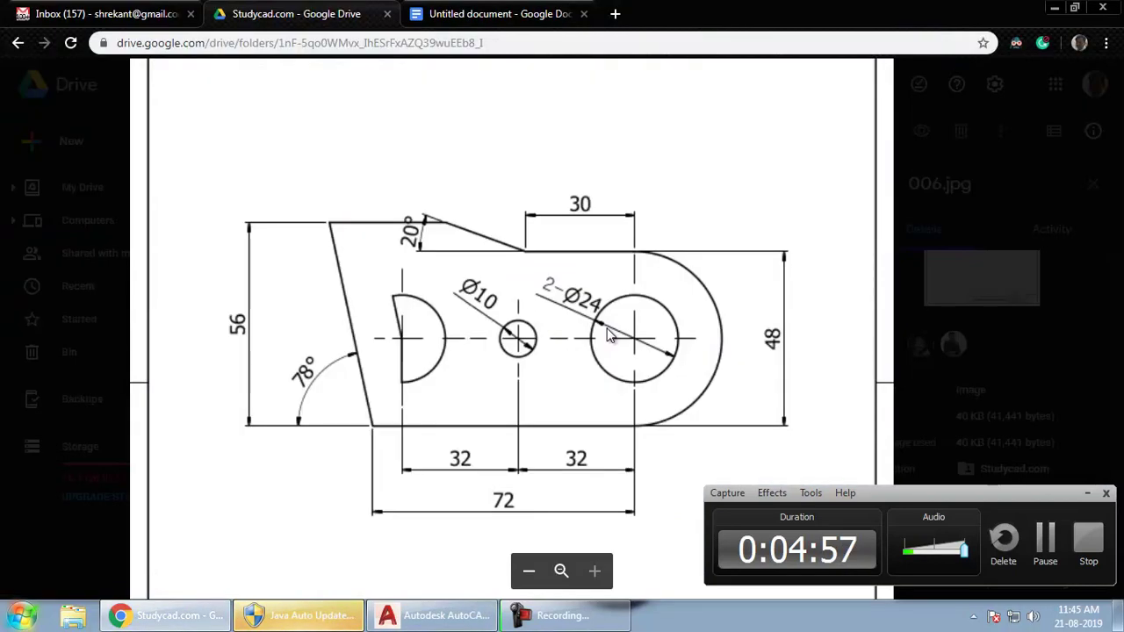
pyautogui.hotkey('alt', 'Tab')
pyautogui.rightClick(551, 286)
pyautogui.click(566, 354)
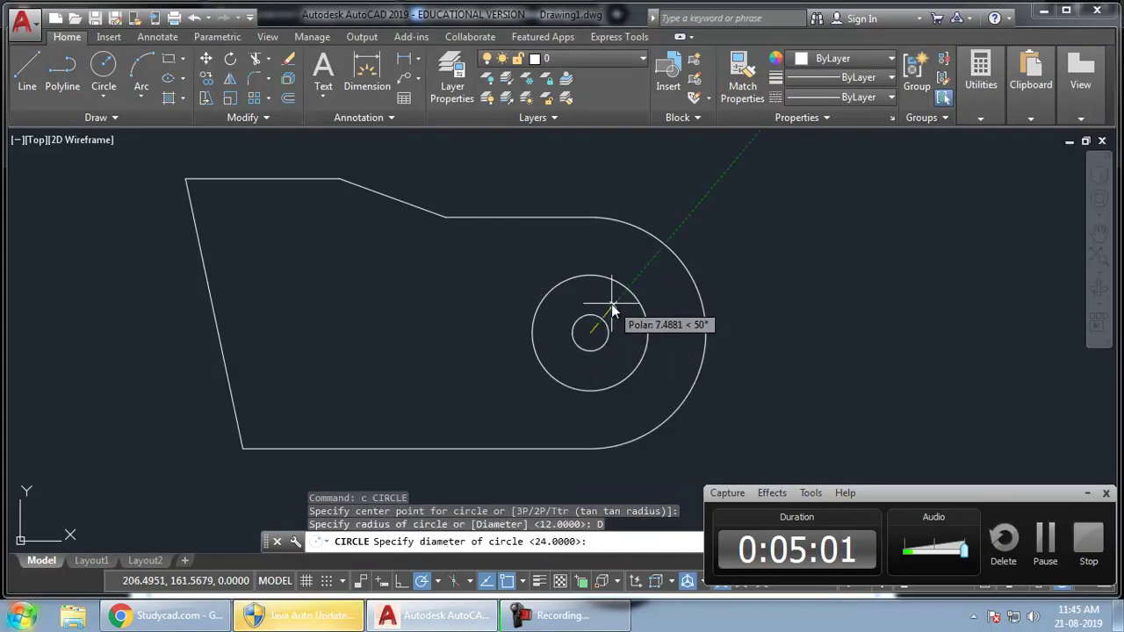
# - Make the new circle 10 in diameter and move it 32 units left of the Ø24 hole
pyautogui.write('10')
pyautogui.press('Return')
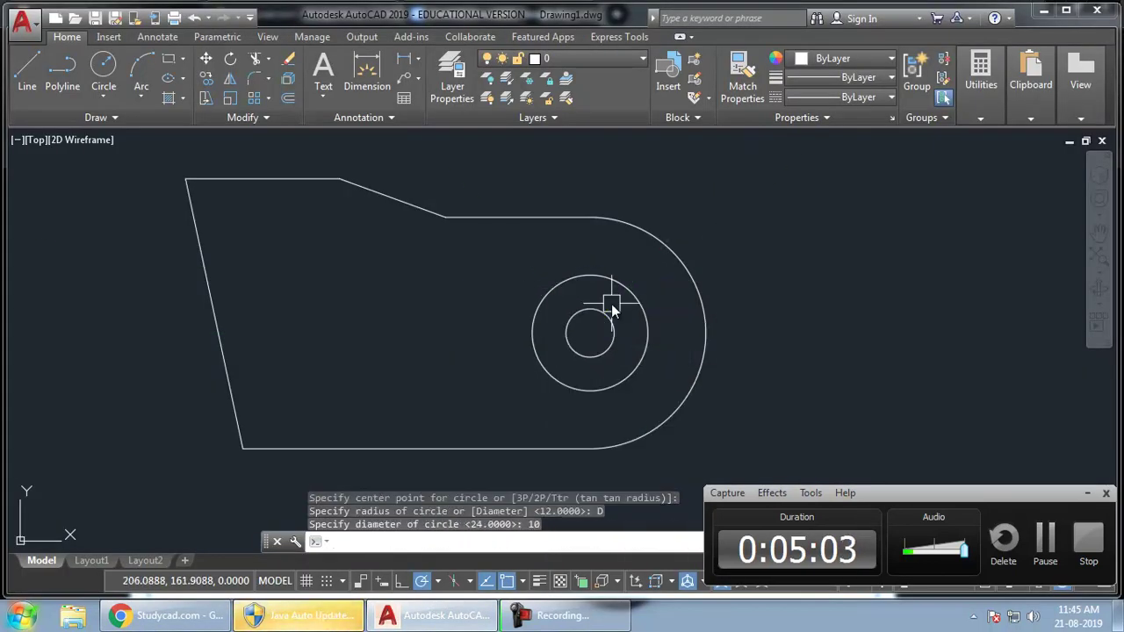
pyautogui.click(604, 316)
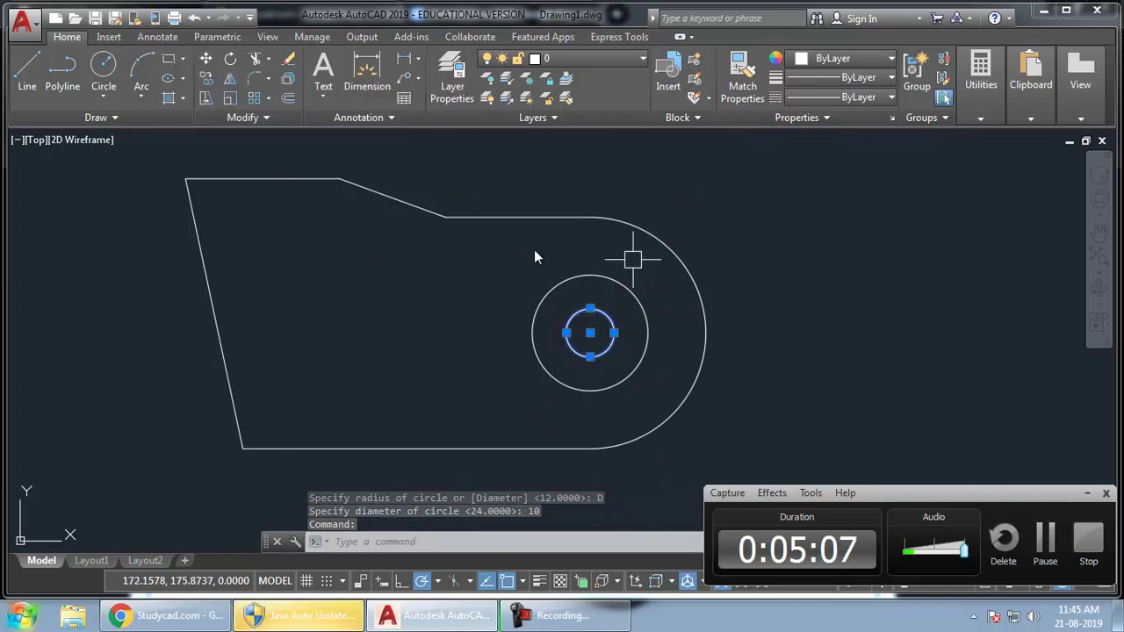
pyautogui.write('M')
pyautogui.press('Return')
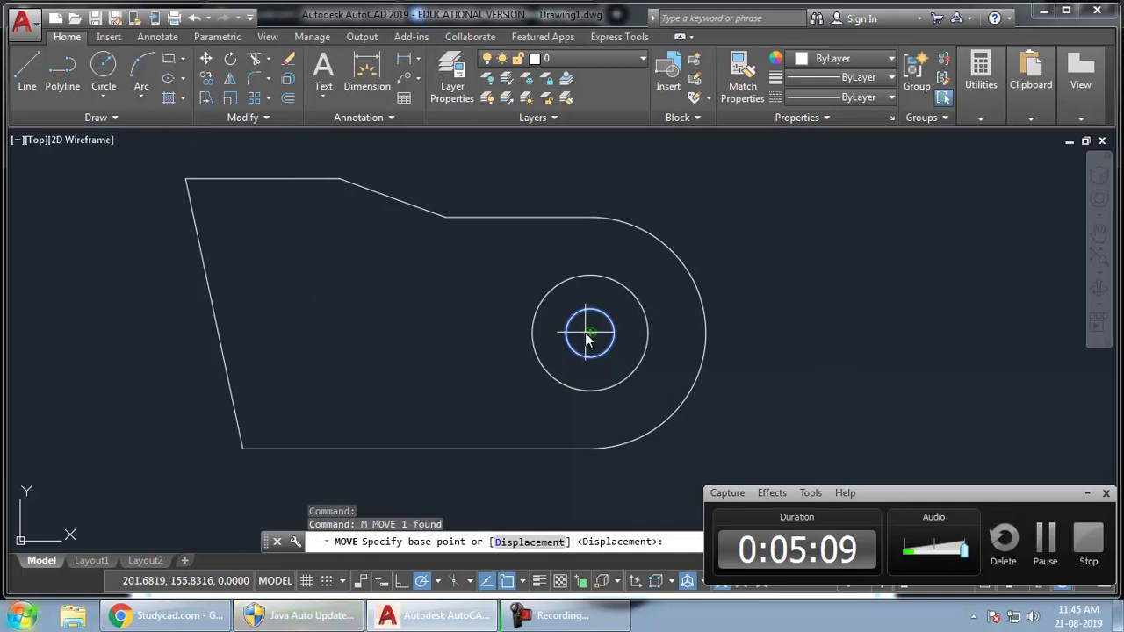
pyautogui.click(590, 332)
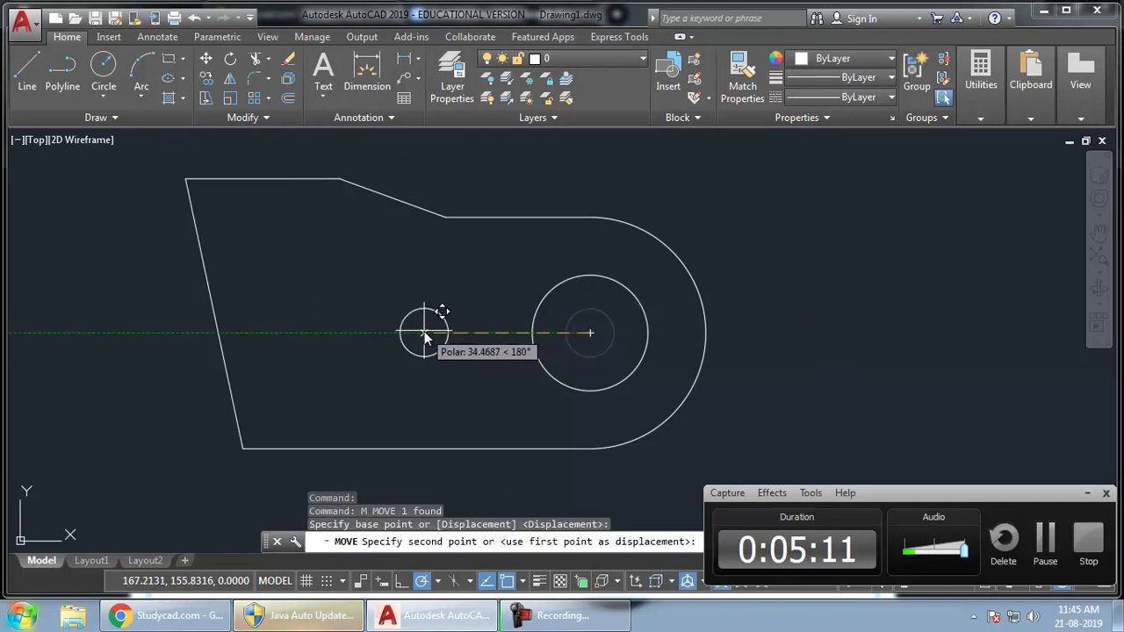
pyautogui.hotkey('alt', 'Tab')
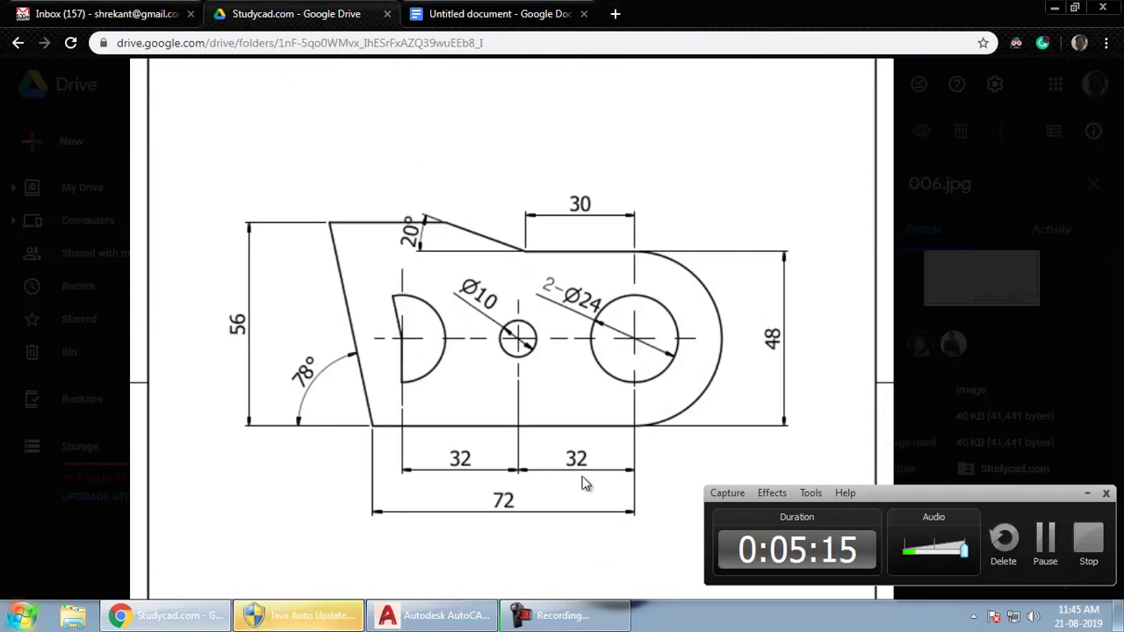
pyautogui.hotkey('alt', 'Tab')
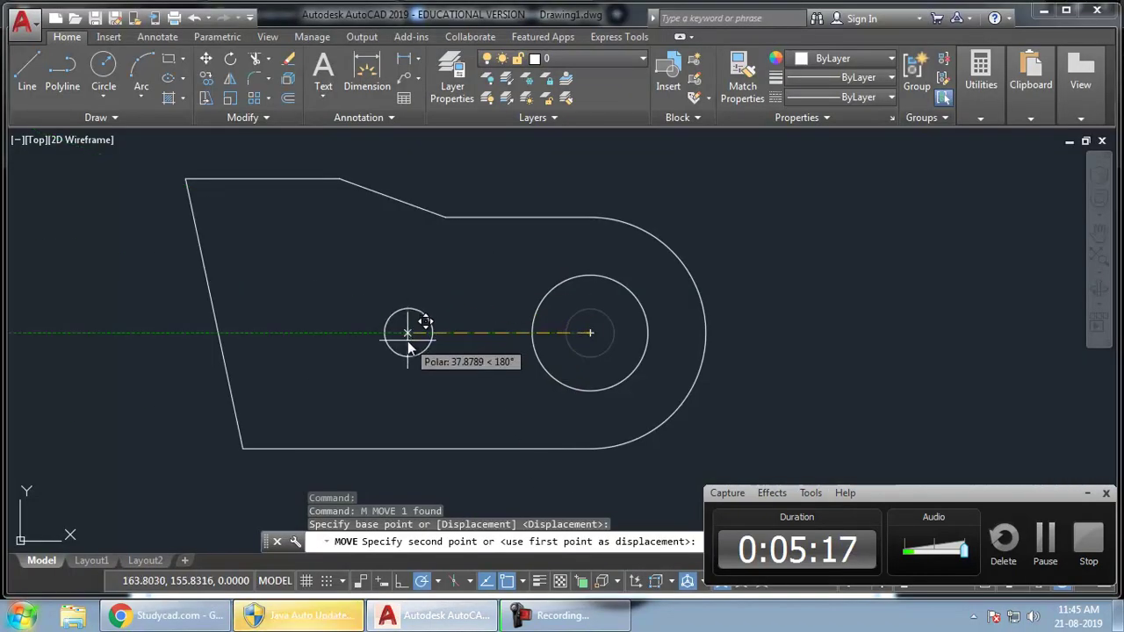
pyautogui.write('32')
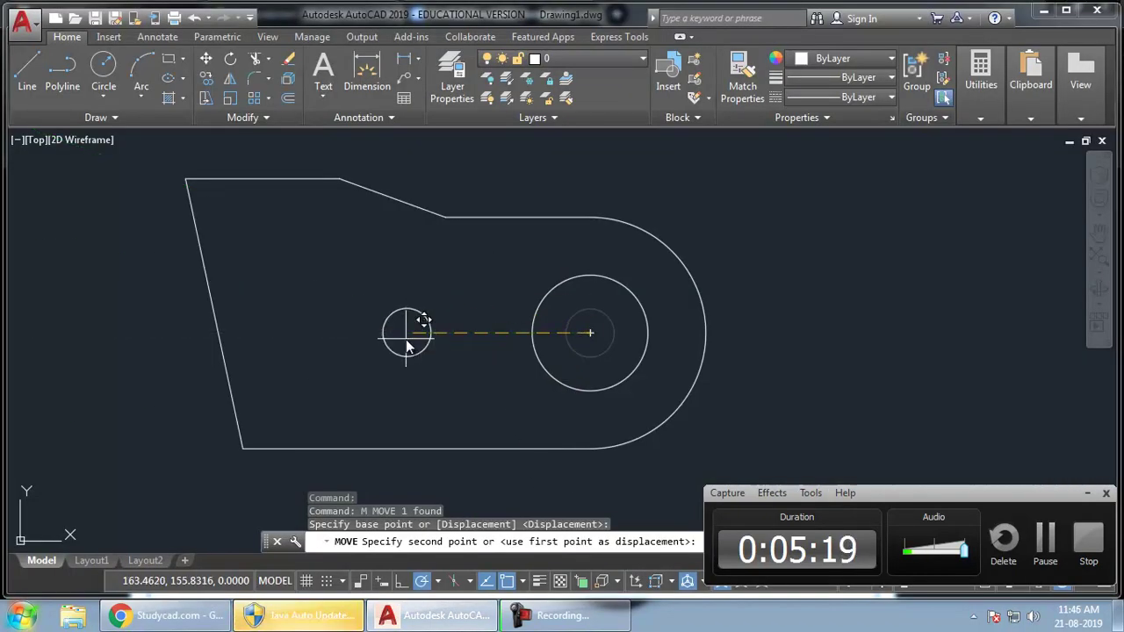
pyautogui.press('Return')
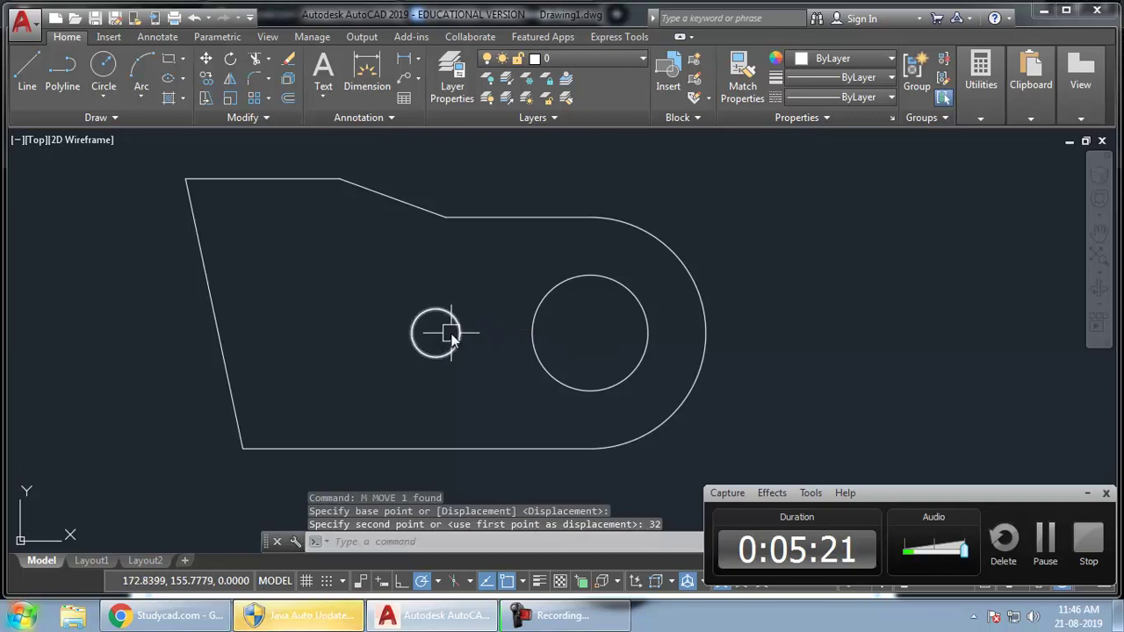
# - Switch to the 006.jpg reference drawing in Google Drive to check the two Ø24 holes
pyautogui.hotkey('alt', 'Tab')
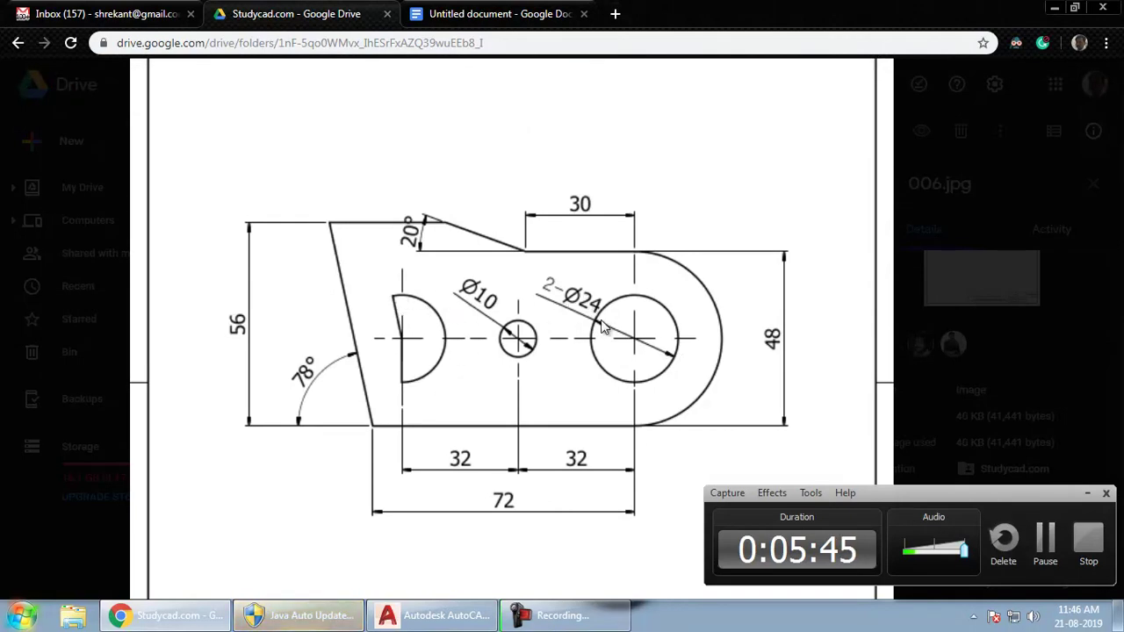
# - Draw a Ø24 circle centred on the Ø10 hole's centre
pyautogui.hotkey('alt', 'Tab')
pyautogui.moveTo(337, 409); pyautogui.dragTo(327, 418, button='middle')
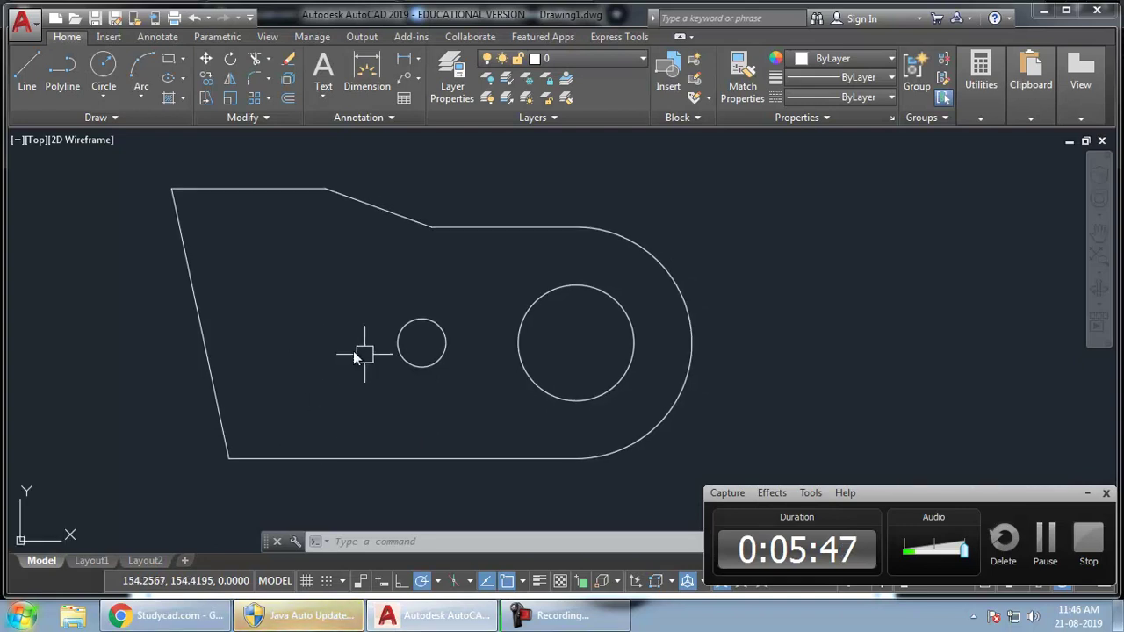
pyautogui.write('c')
pyautogui.press('Return')
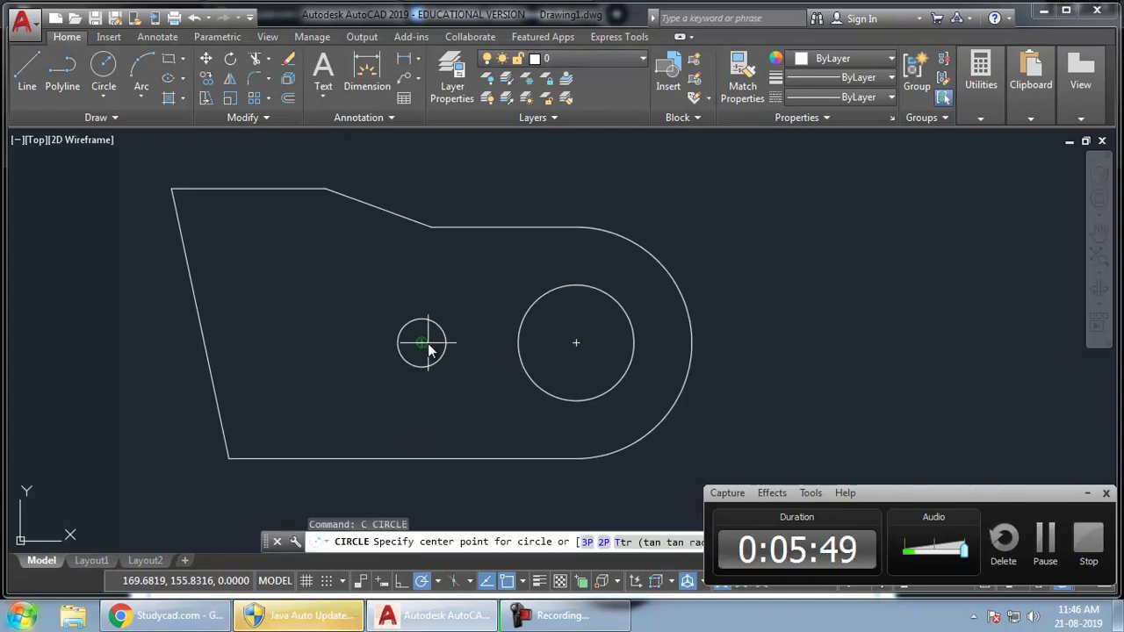
pyautogui.click(427, 348)
pyautogui.rightClick(442, 407)
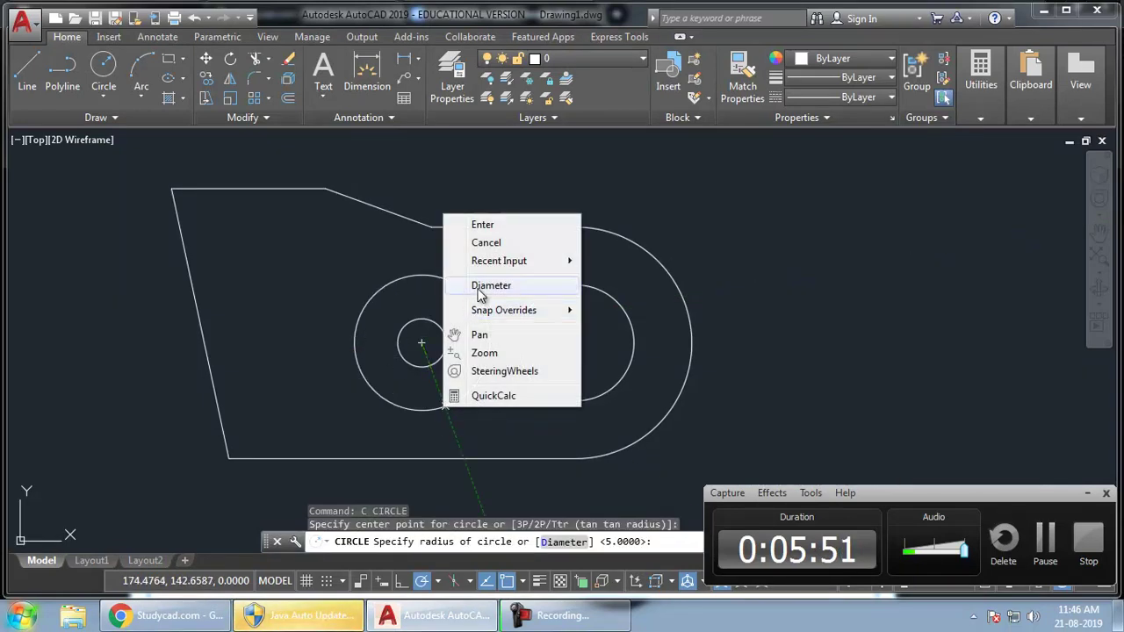
pyautogui.click(491, 287)
pyautogui.write('24')
pyautogui.press('Return')
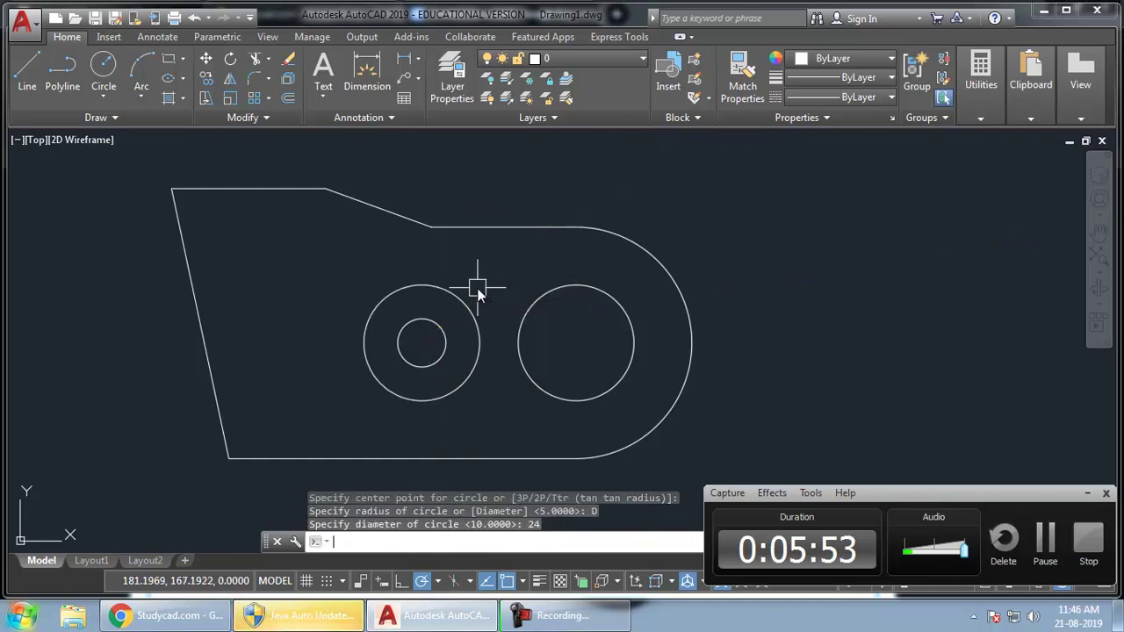
# - Move the new Ø24 circle 32 units to the left
pyautogui.click(470, 302)
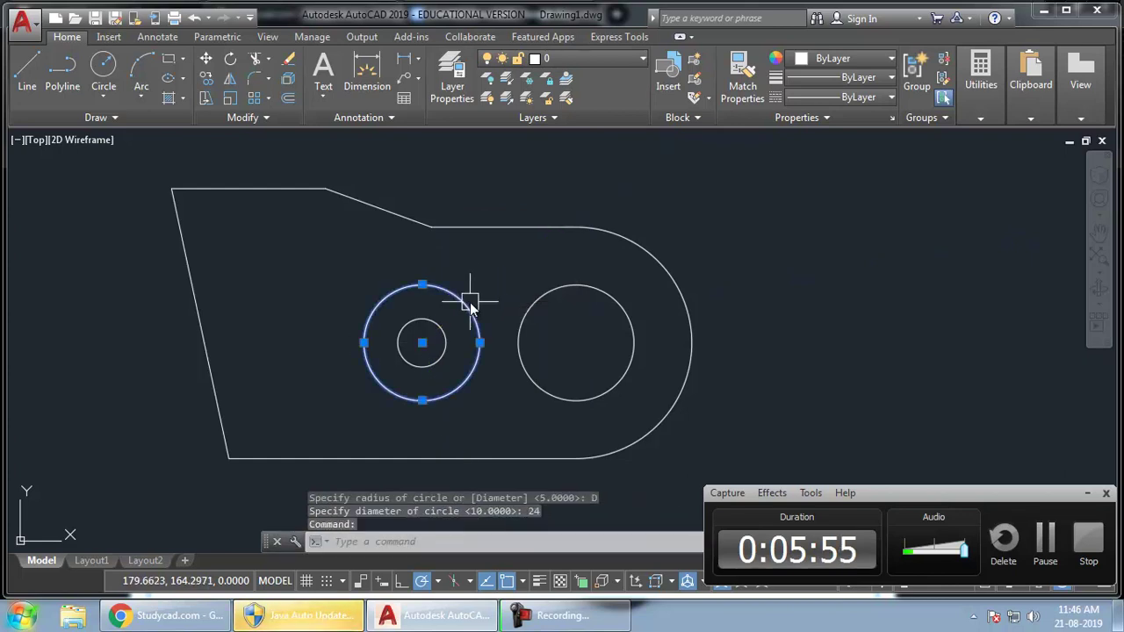
pyautogui.write('m')
pyautogui.press('Return')
pyautogui.click(508, 258)
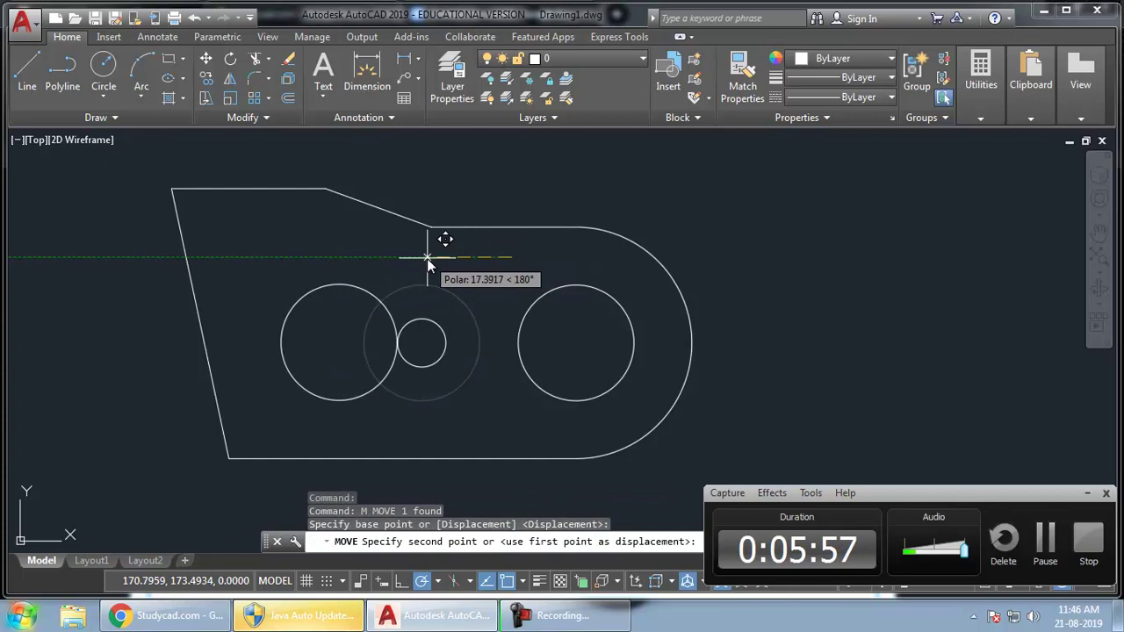
pyautogui.hotkey('alt', 'Tab')
pyautogui.hotkey('alt', 'Tab')
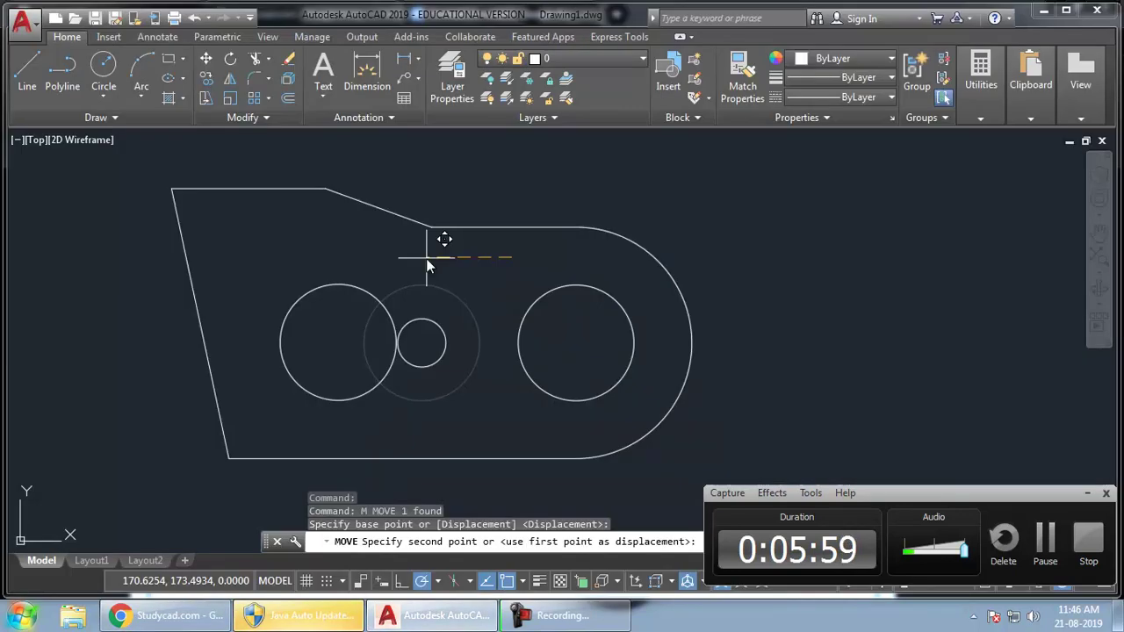
pyautogui.write('32')
pyautogui.press('Return')
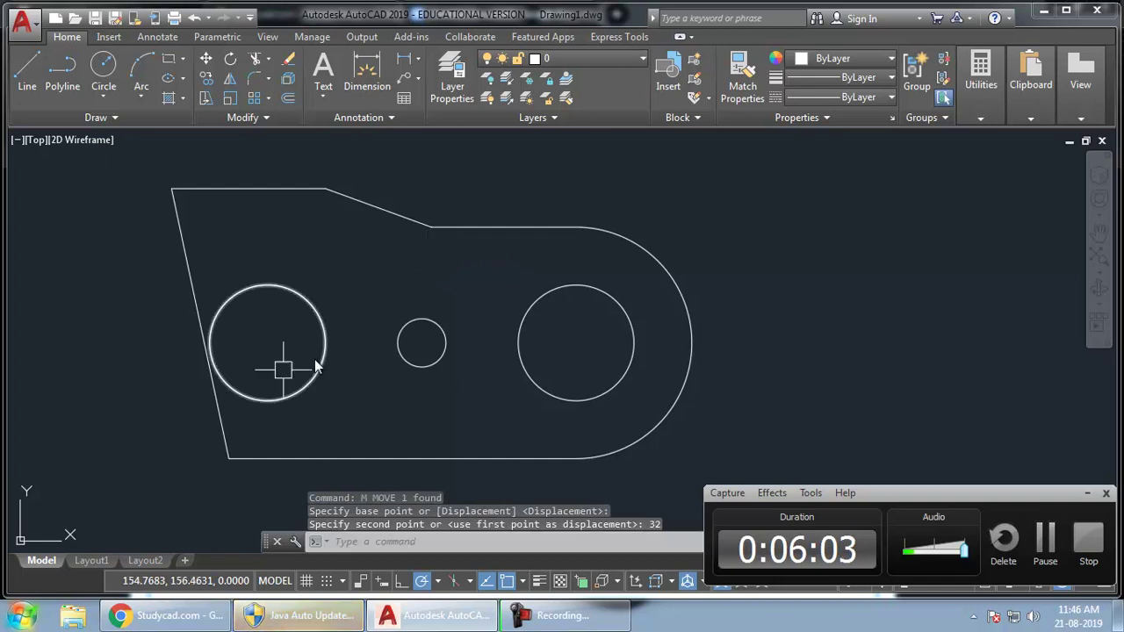
# - After checking the reference, draw a vertical line straight down from the left circle's centre
pyautogui.hotkey('alt', 'Tab')
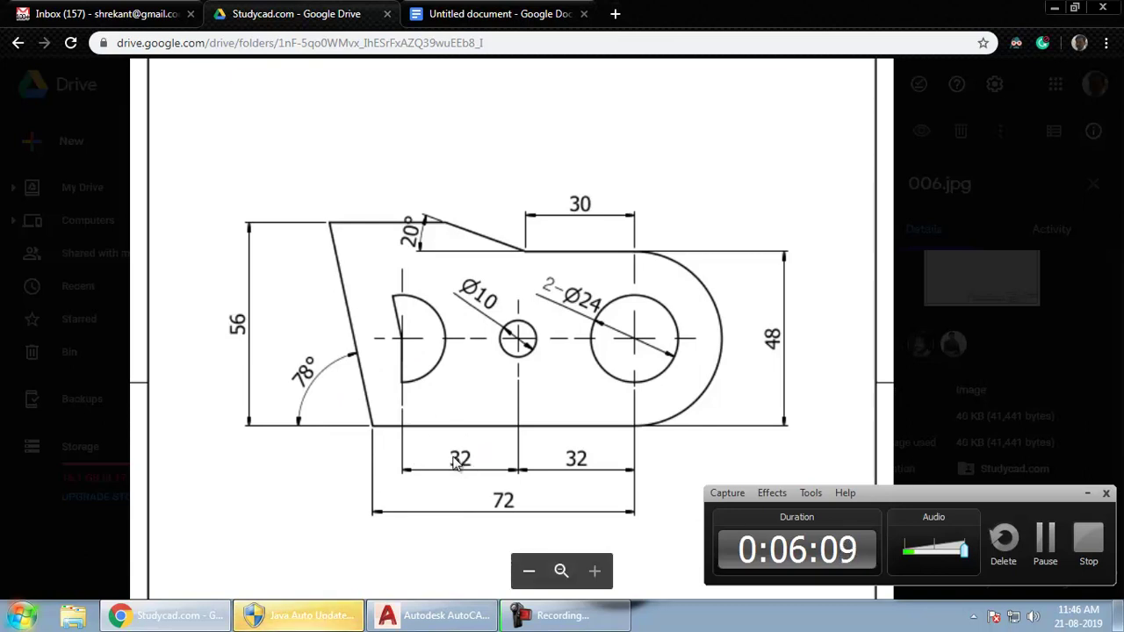
pyautogui.hotkey('alt', 'Tab')
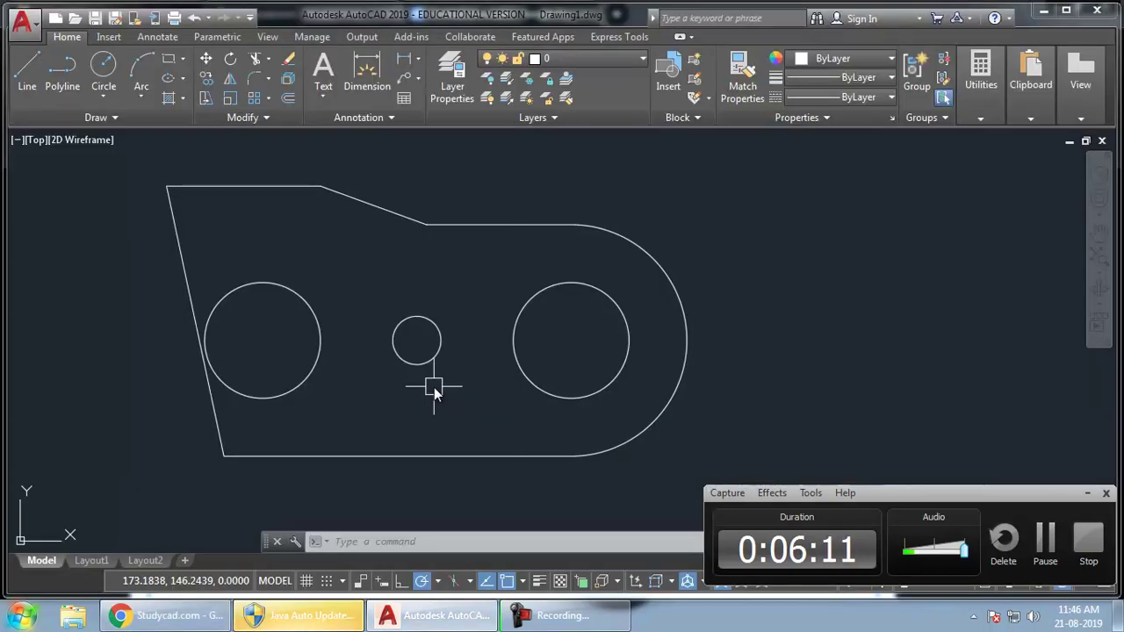
pyautogui.write('l')
pyautogui.press('Return')
pyautogui.click(262, 340)
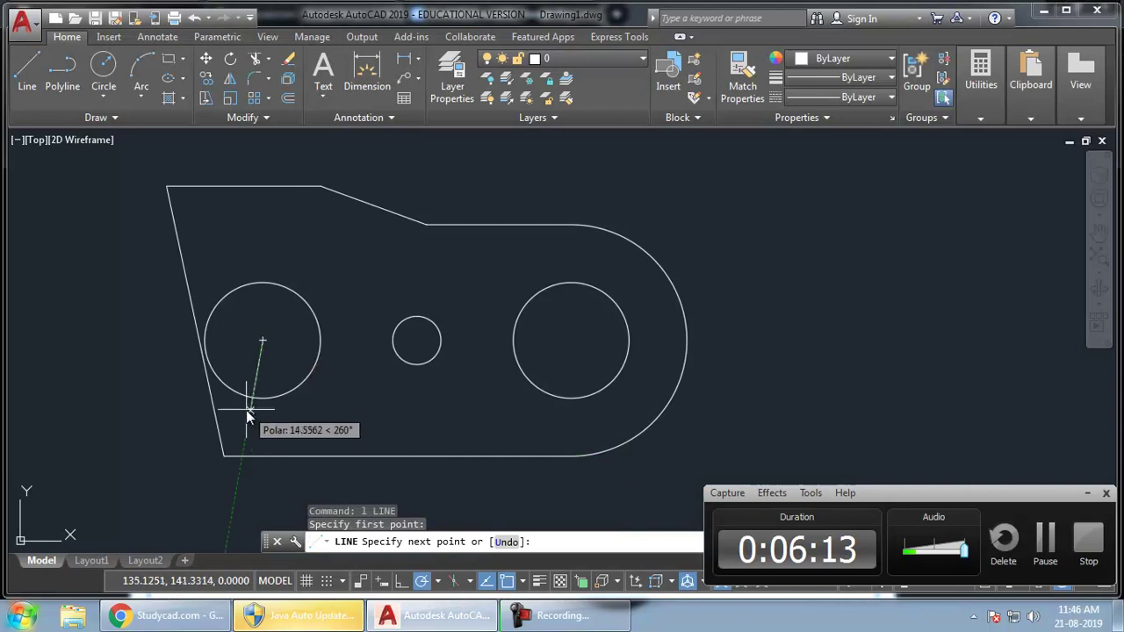
pyautogui.click(263, 430)
pyautogui.press('Return')
# - Trim the part of the line that extends below the circle
pyautogui.write('tr')
pyautogui.press('Return')
pyautogui.press('Return')
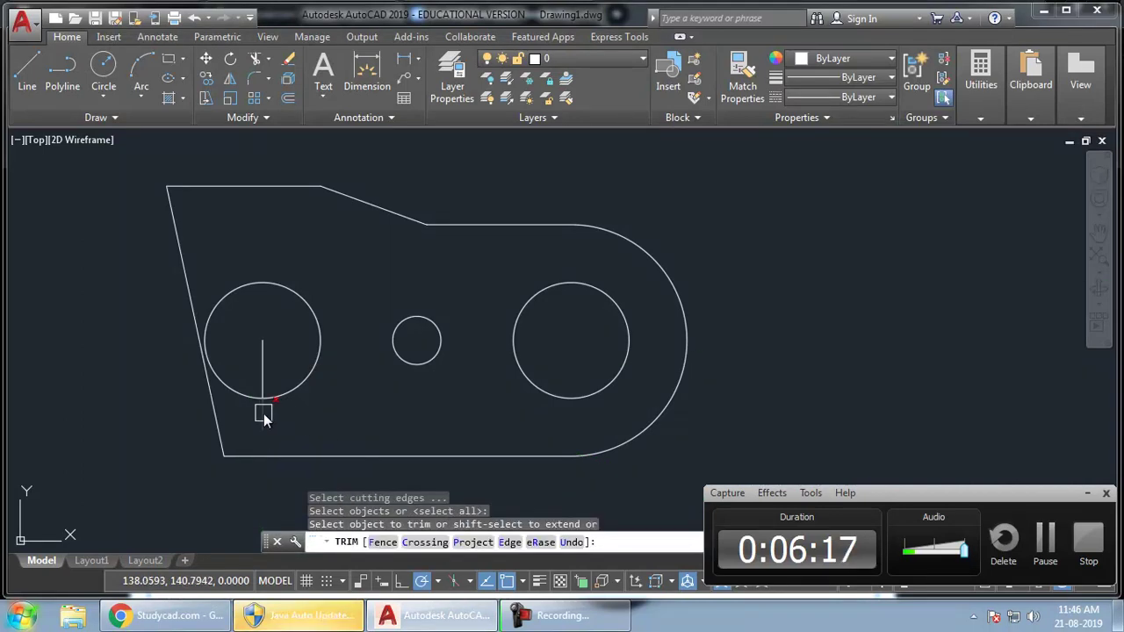
pyautogui.click(263, 412)
pyautogui.click(252, 396)
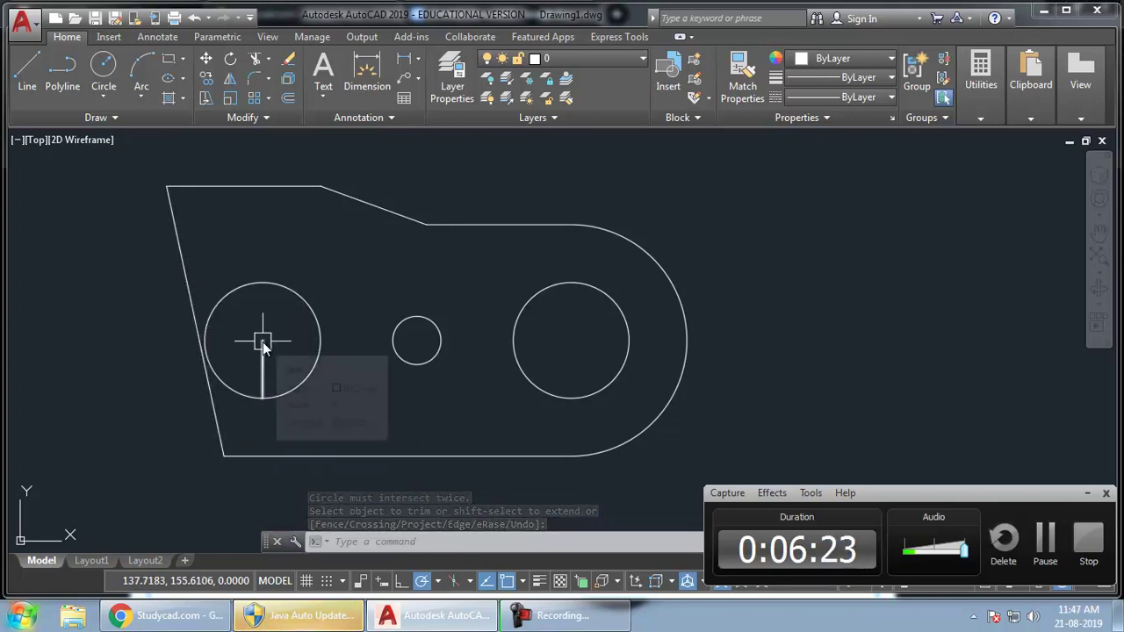
# - Offset the slanted left edge through the left circle's centre to create a parallel line
pyautogui.write('o')
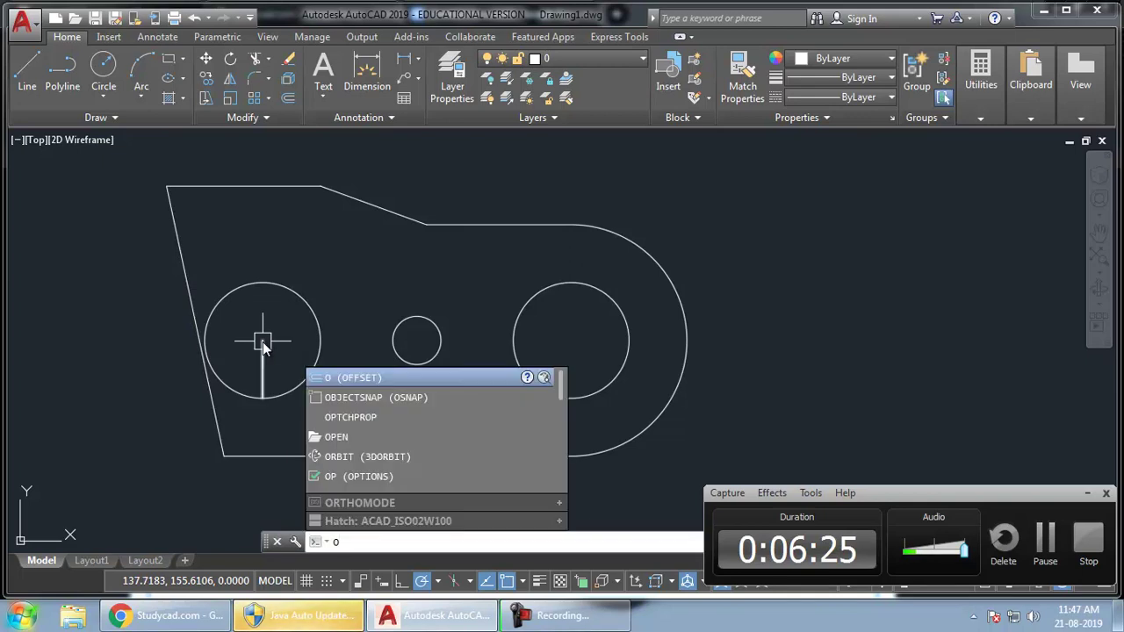
pyautogui.press('Return')
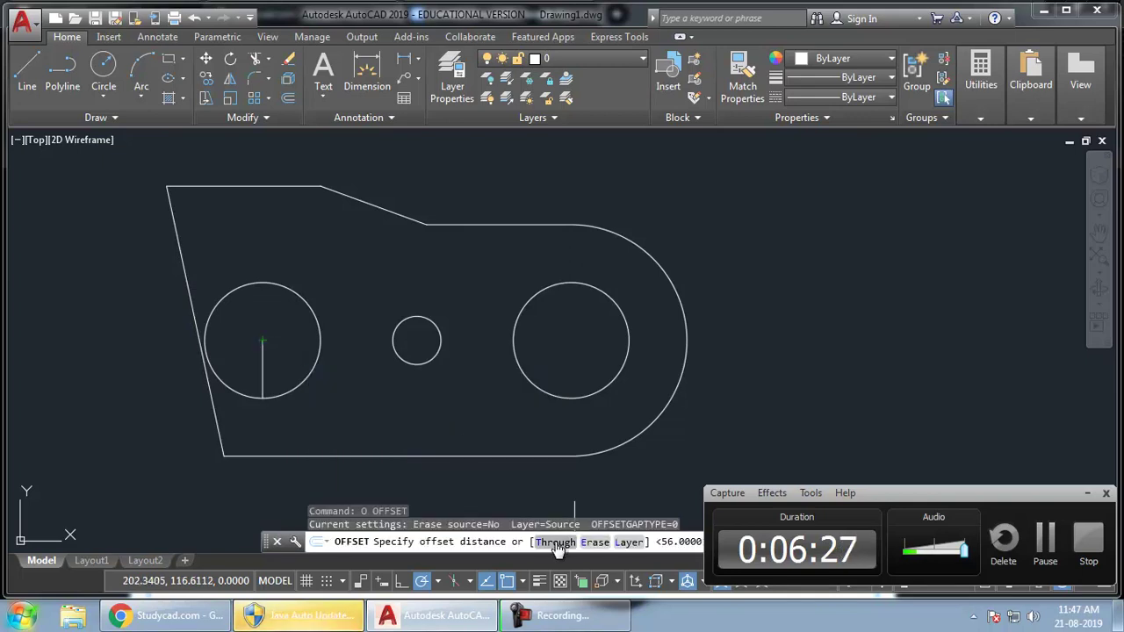
pyautogui.rightClick(384, 285)
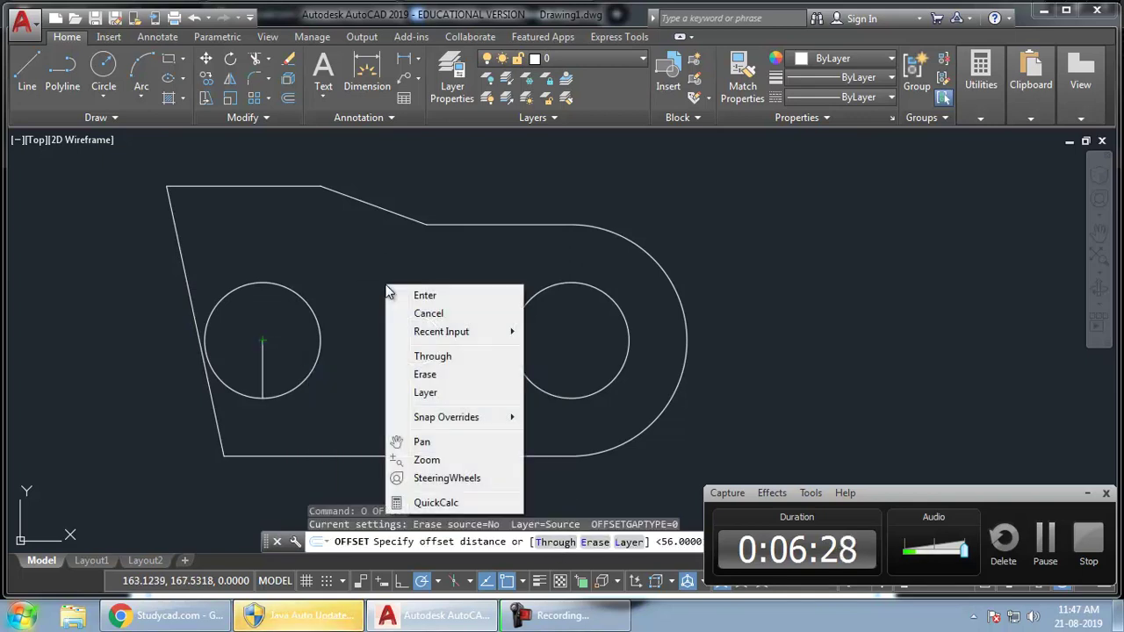
pyautogui.click(435, 357)
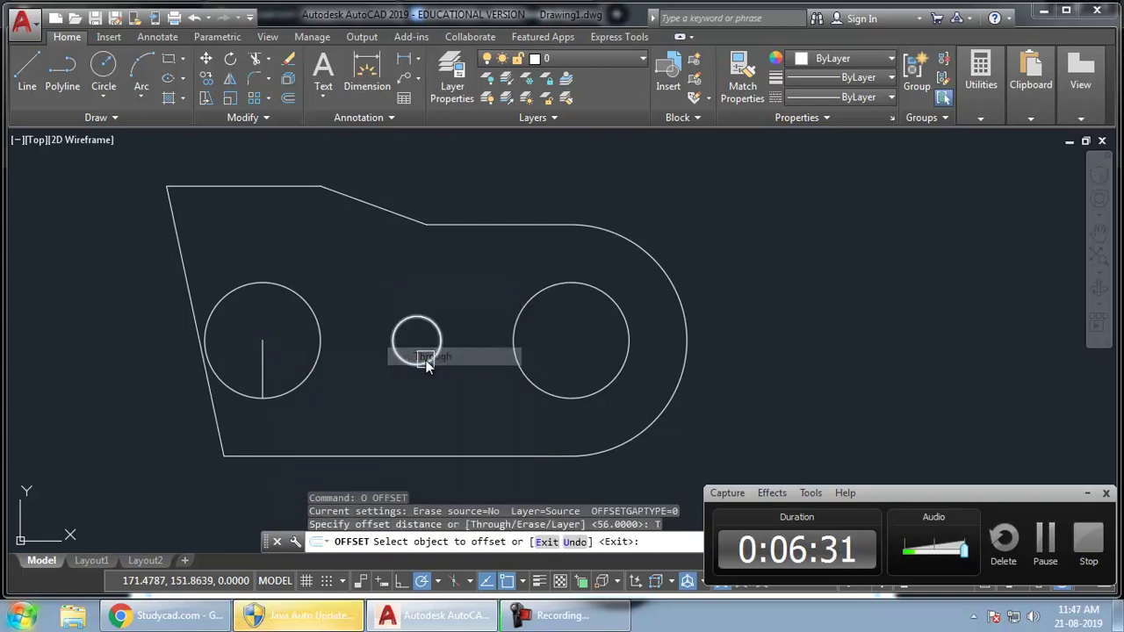
pyautogui.click(184, 283)
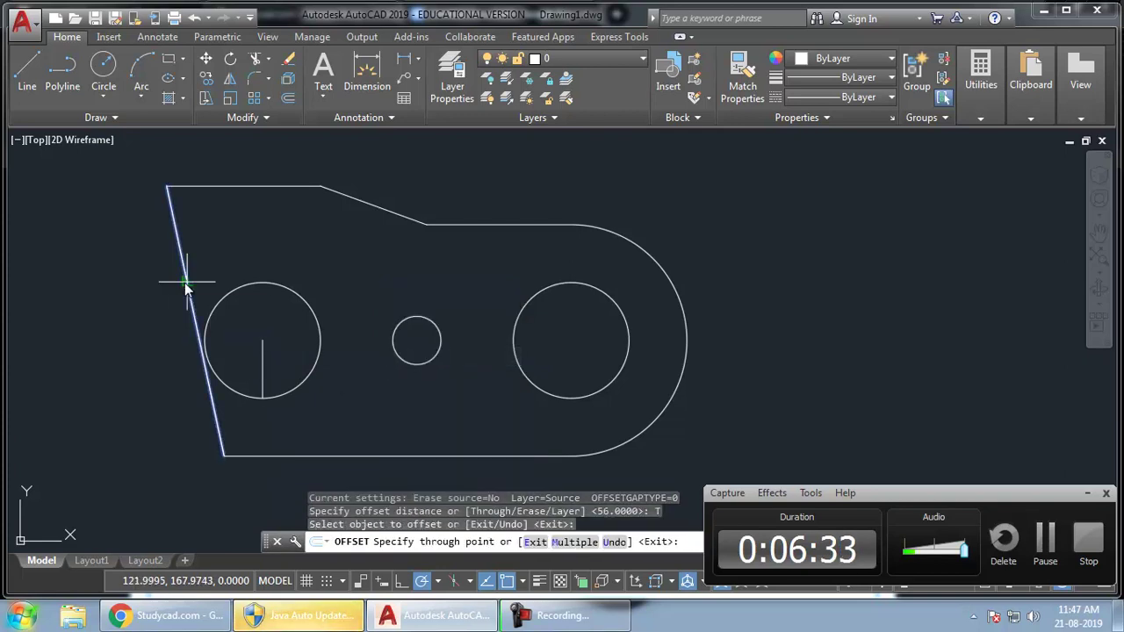
pyautogui.click(263, 342)
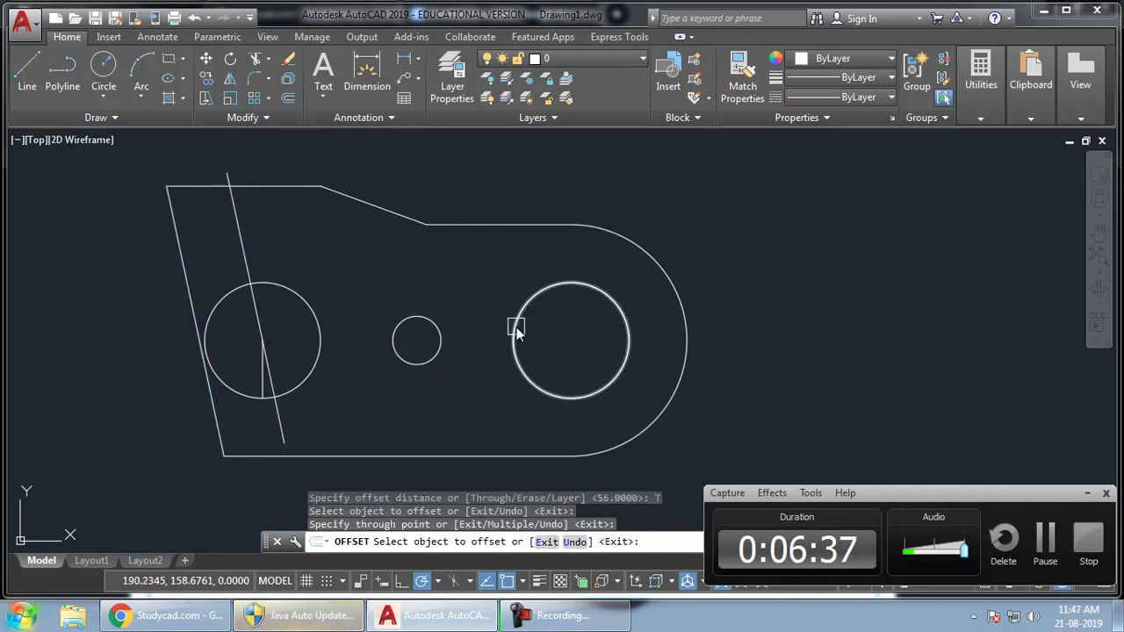
pyautogui.press('Return')
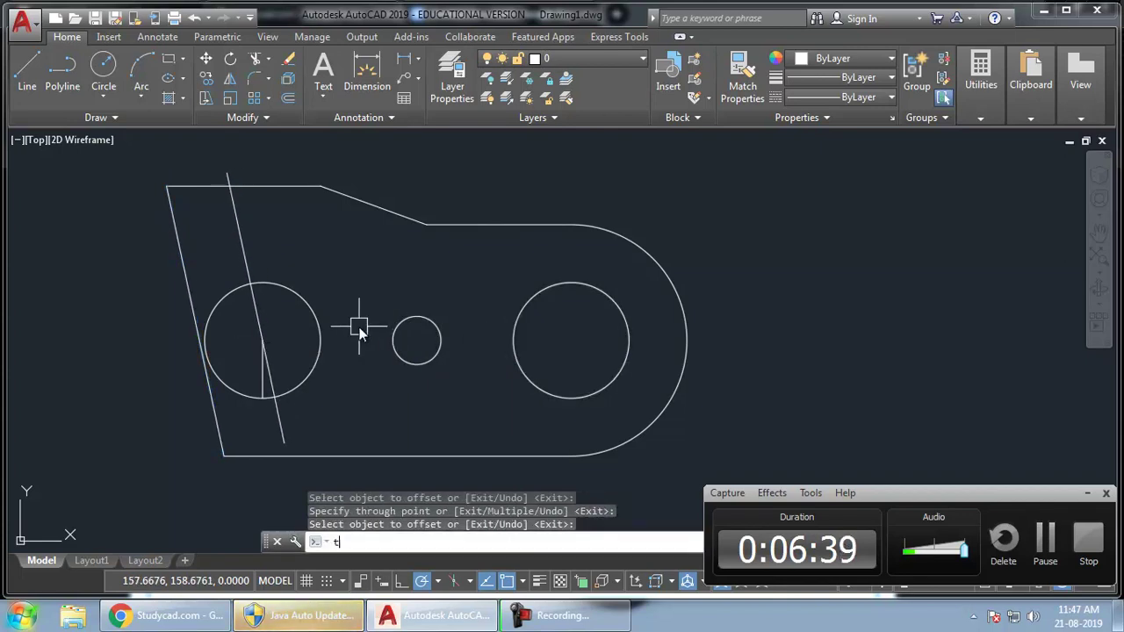
# - Trim the parallel line's ends and the circle's left arc, leaving the D-shaped half-slot
pyautogui.write('r')
pyautogui.press('Return')
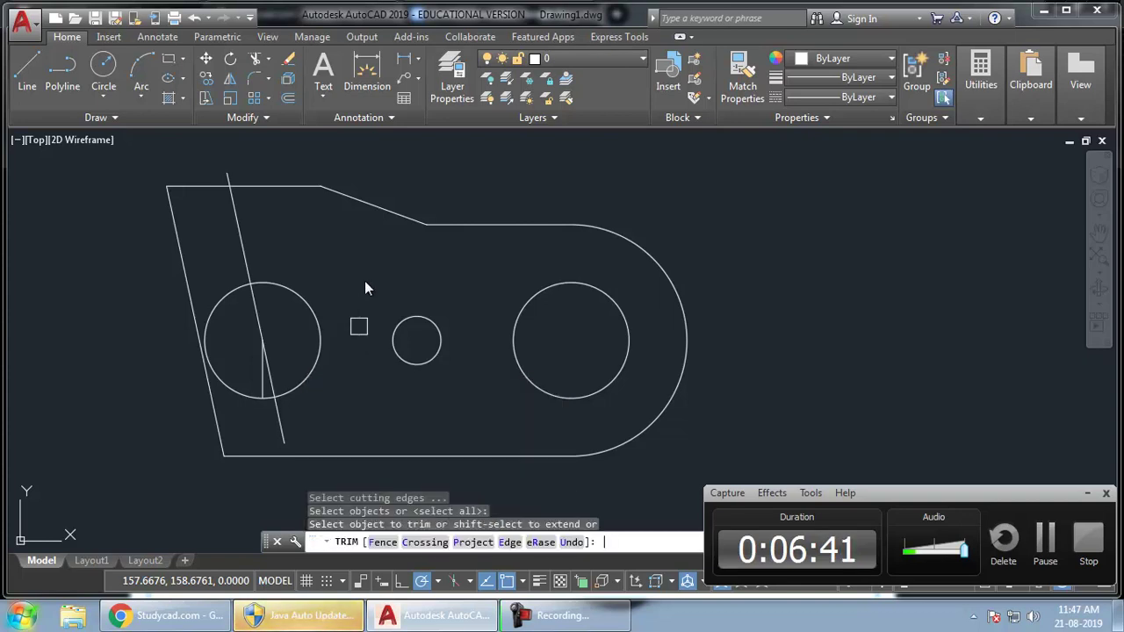
pyautogui.click(283, 435)
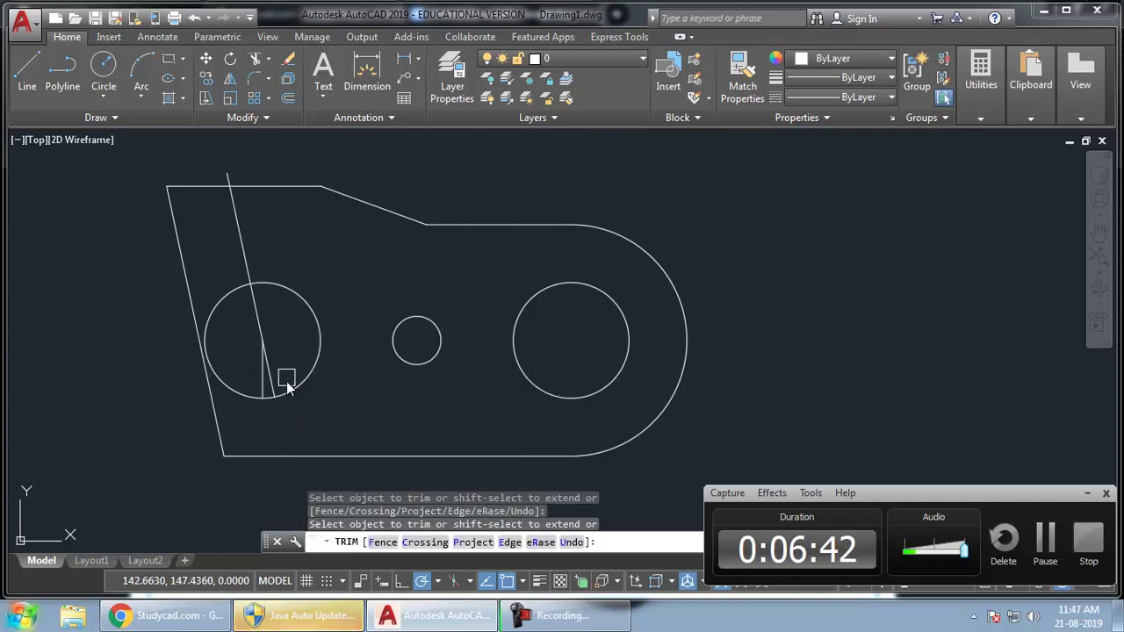
pyautogui.click(245, 227)
pyautogui.click(223, 299)
pyautogui.press('Return')
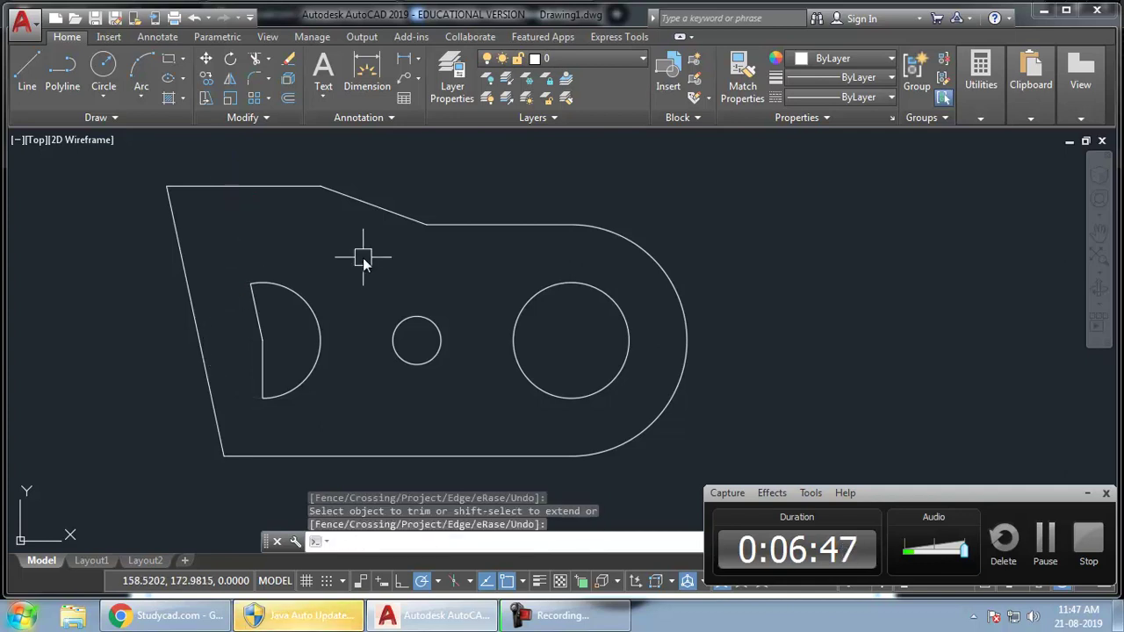
pyautogui.moveTo(402, 261); pyautogui.dragTo(356, 253, button='middle')
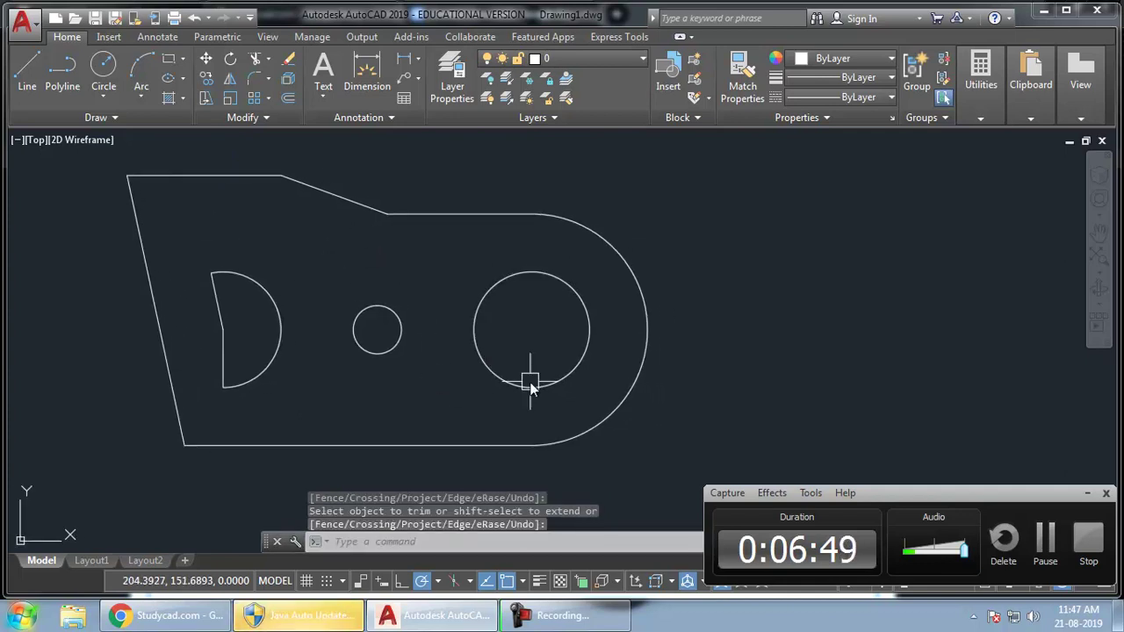
pyautogui.hotkey('alt', 'Tab')
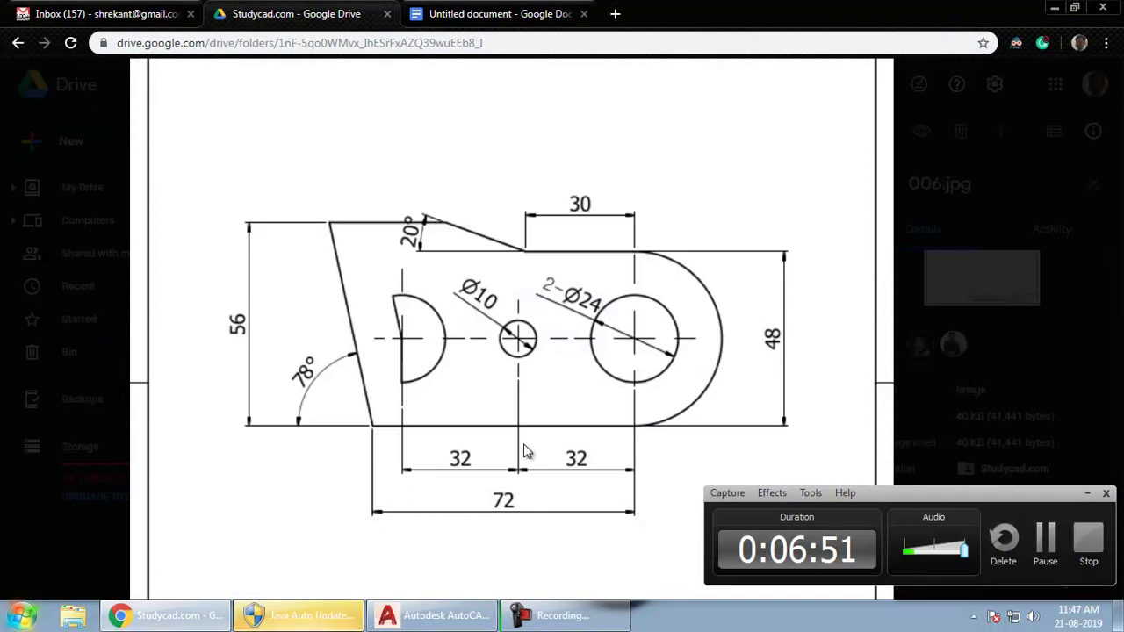
pyautogui.hotkey('alt', 'Tab')
pyautogui.hotkey('alt', 'Tab')
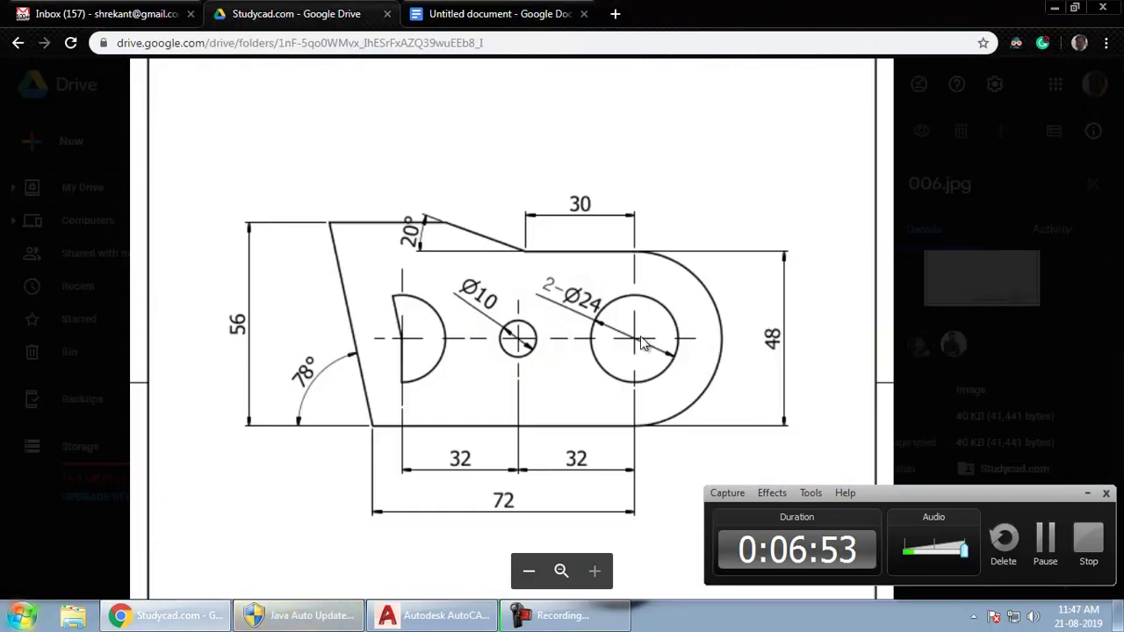
pyautogui.hotkey('alt', 'Tab')
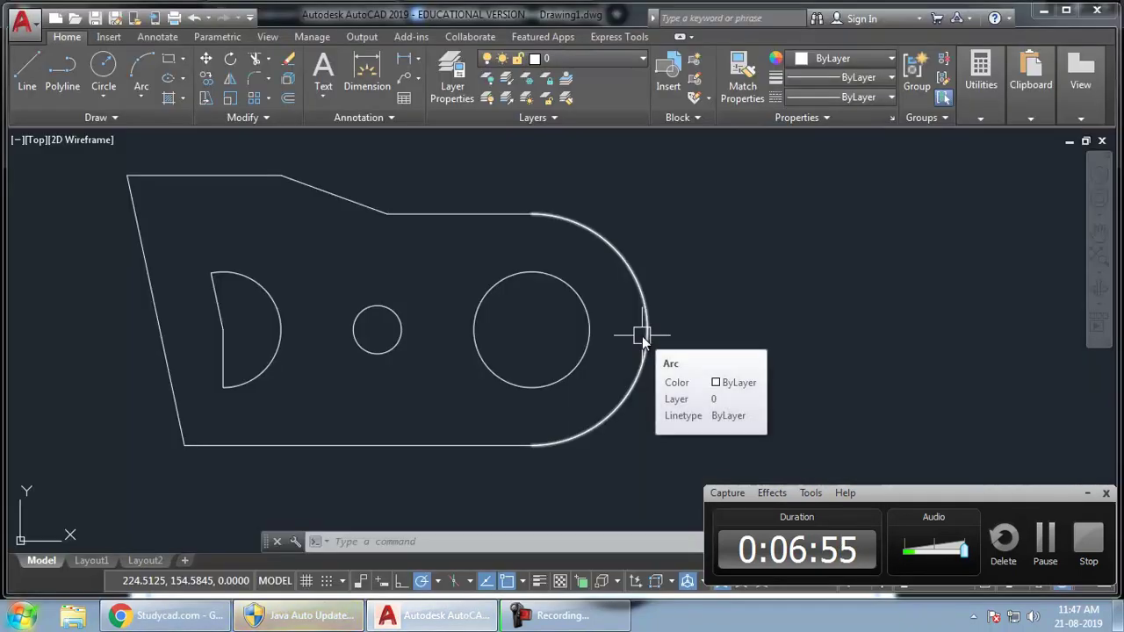